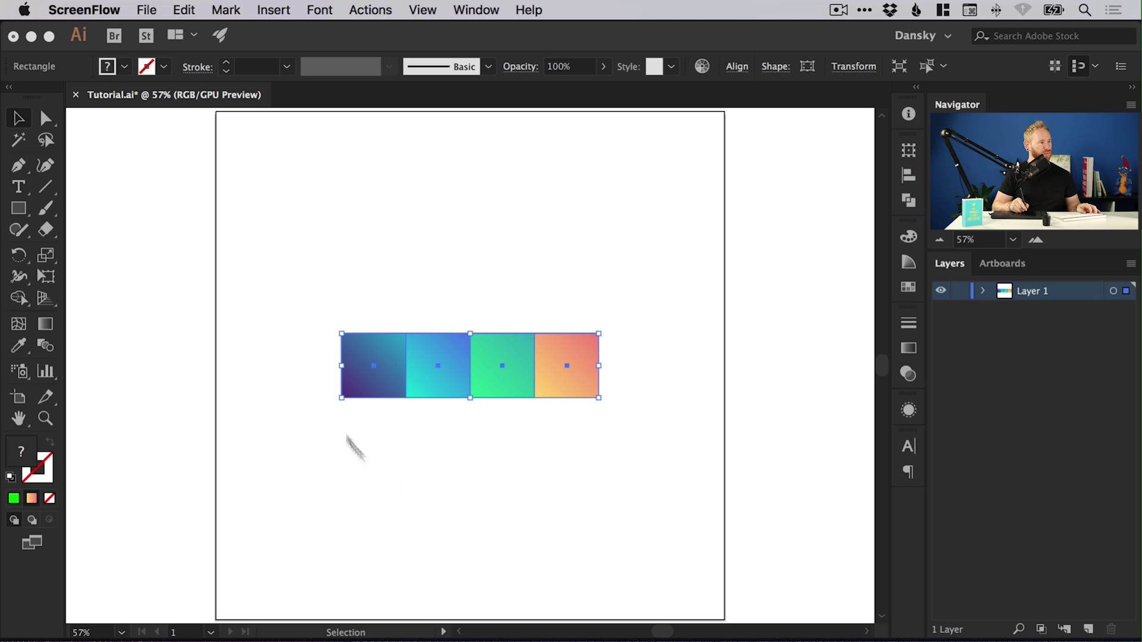
Deselect the row of four gradient squares by clicking empty artboard space.
click(459, 248)
click(492, 283)
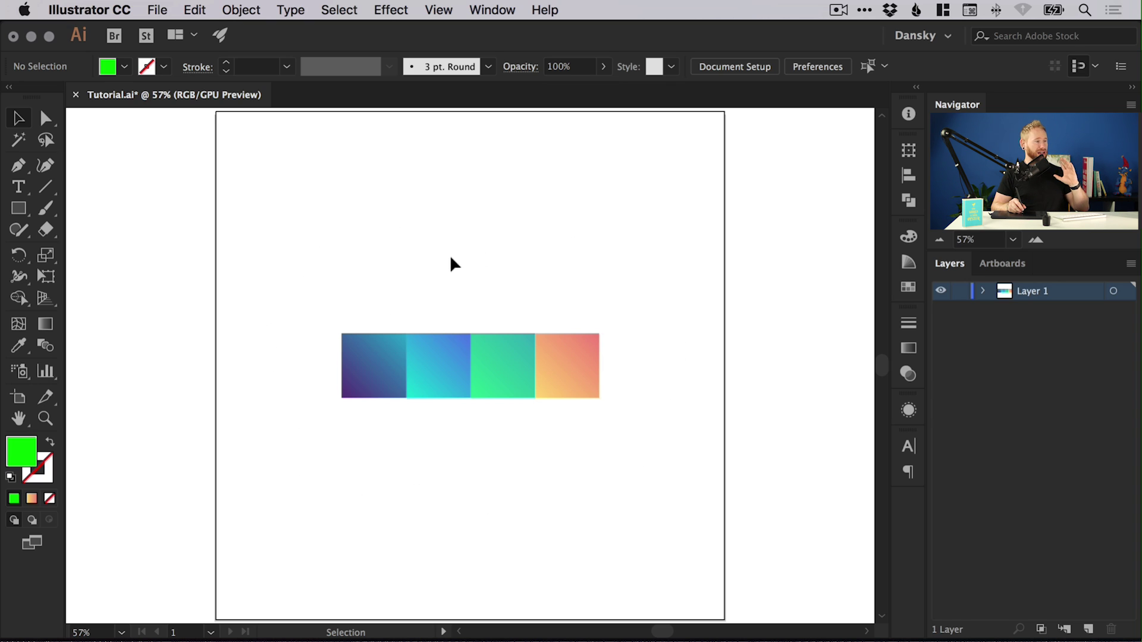
Marquee-select the four gradient squares, drag them down out of the way, and save.
drag(297, 277, 647, 470)
scroll(469, 186, down, 5)
drag(469, 186, 503, 560)
scroll(496, 416, up, 3)
click(464, 338)
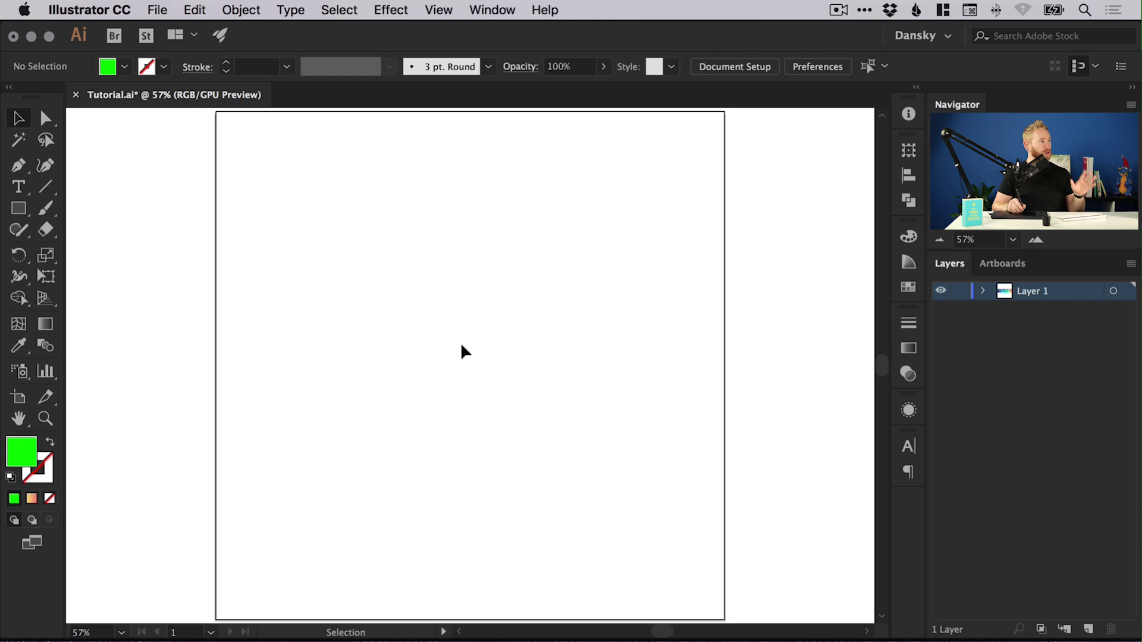
key(super+s)
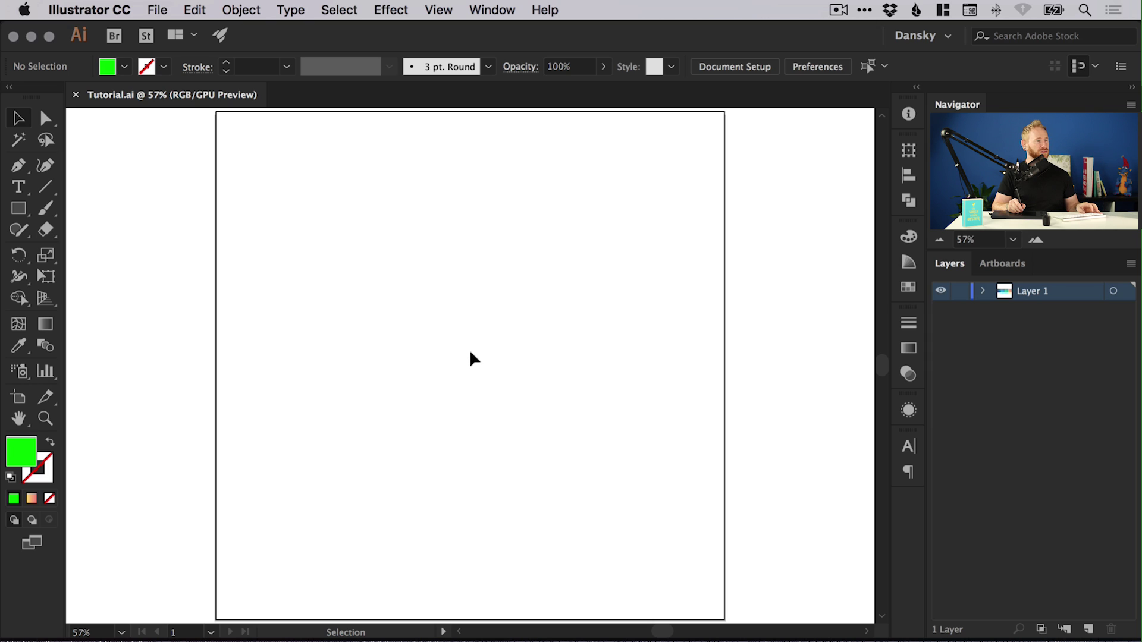
Draw a large green-filled rectangle on the artboard with the Rectangle Tool.
click(20, 212)
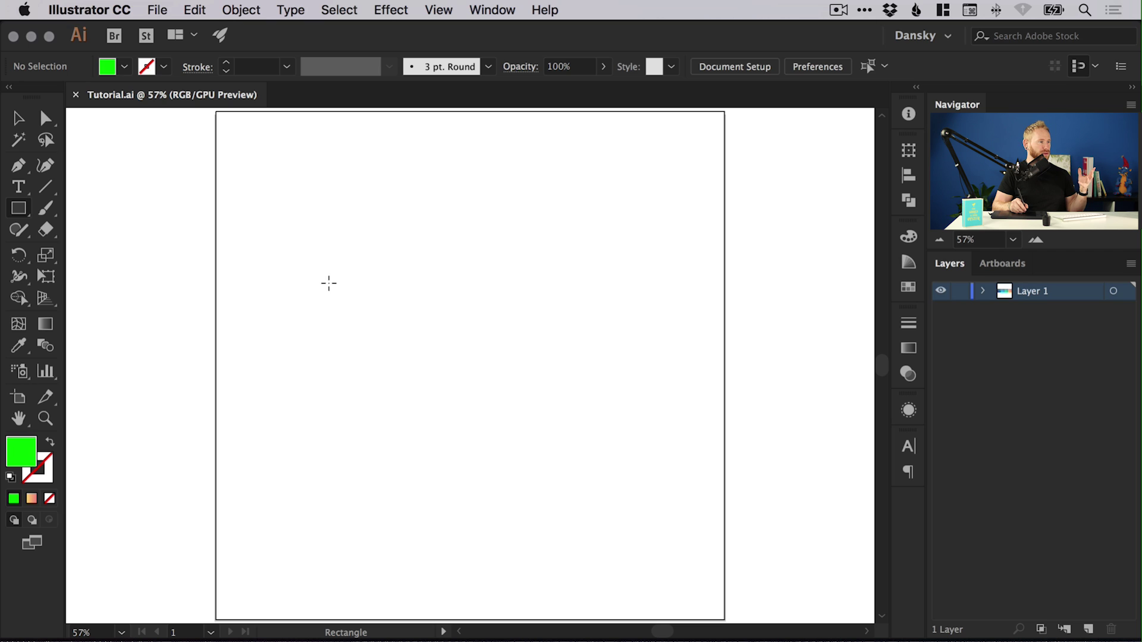
drag(310, 228, 561, 478)
click(18, 118)
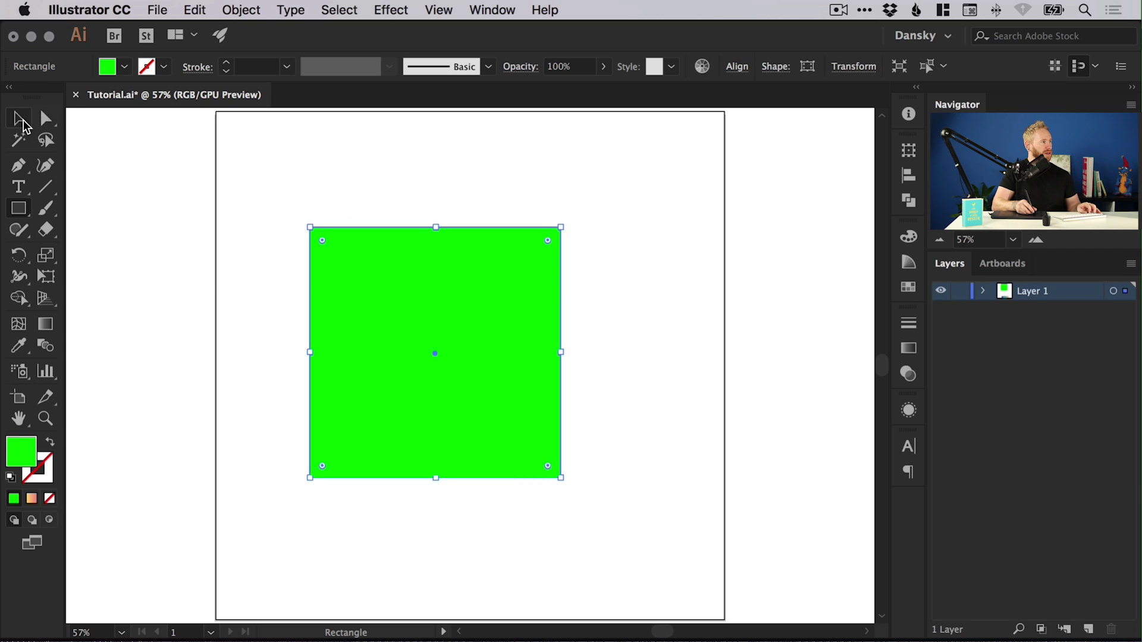
click(437, 214)
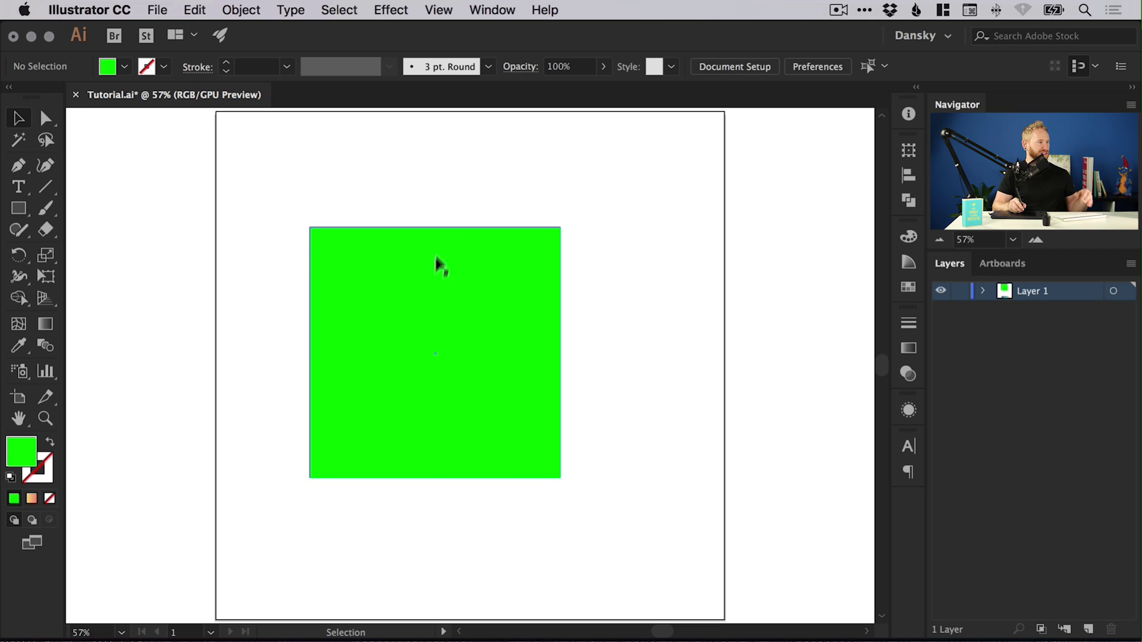
click(429, 327)
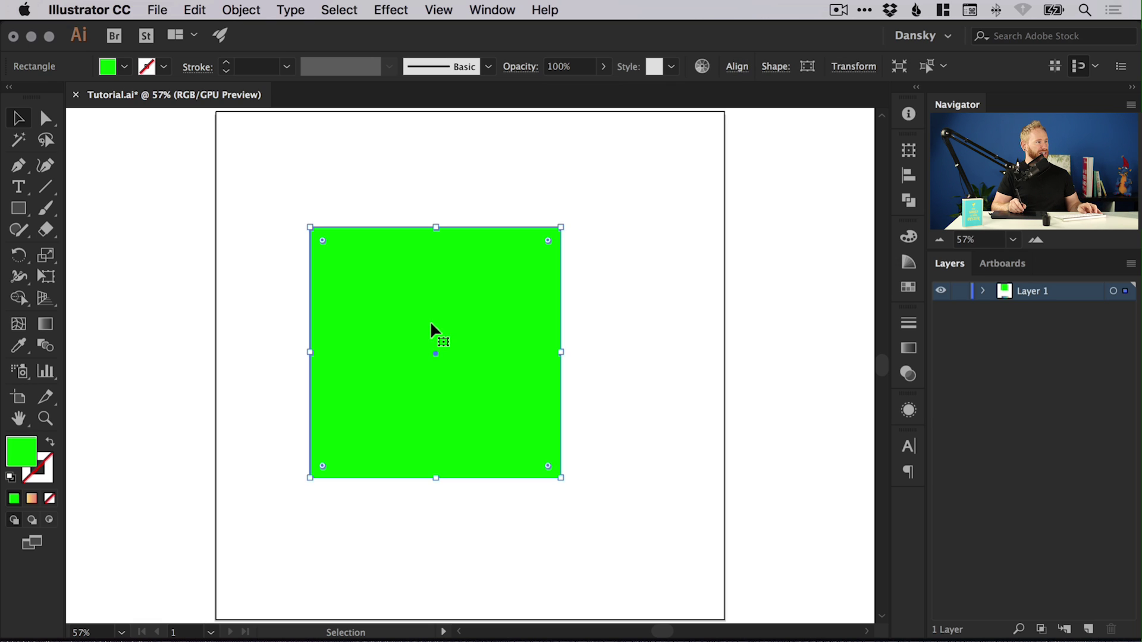
click(51, 444)
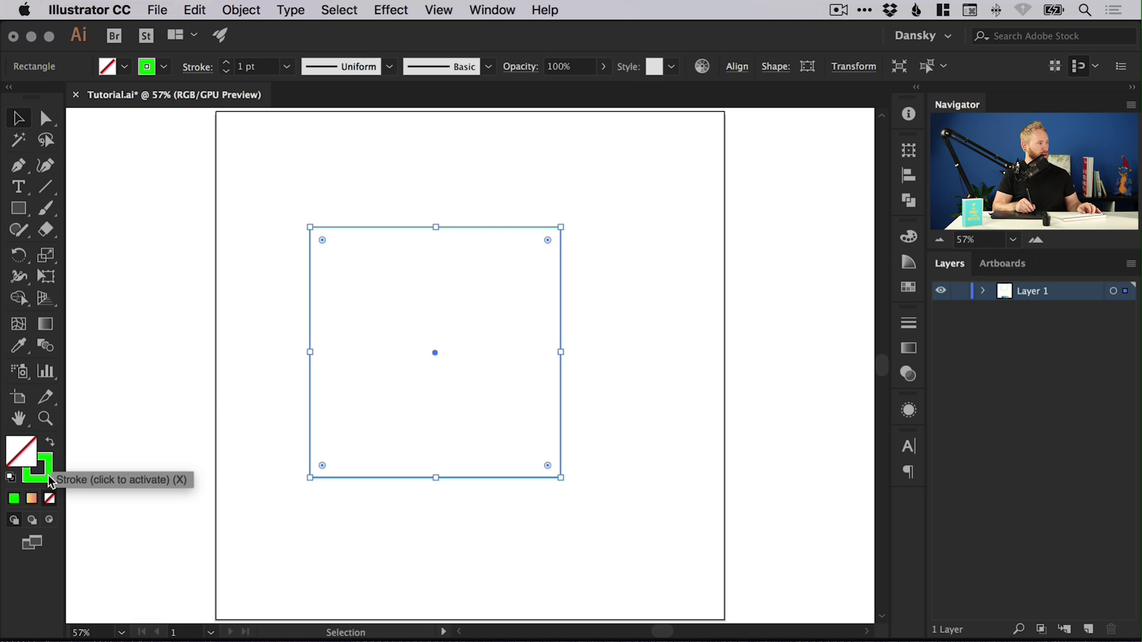
click(51, 445)
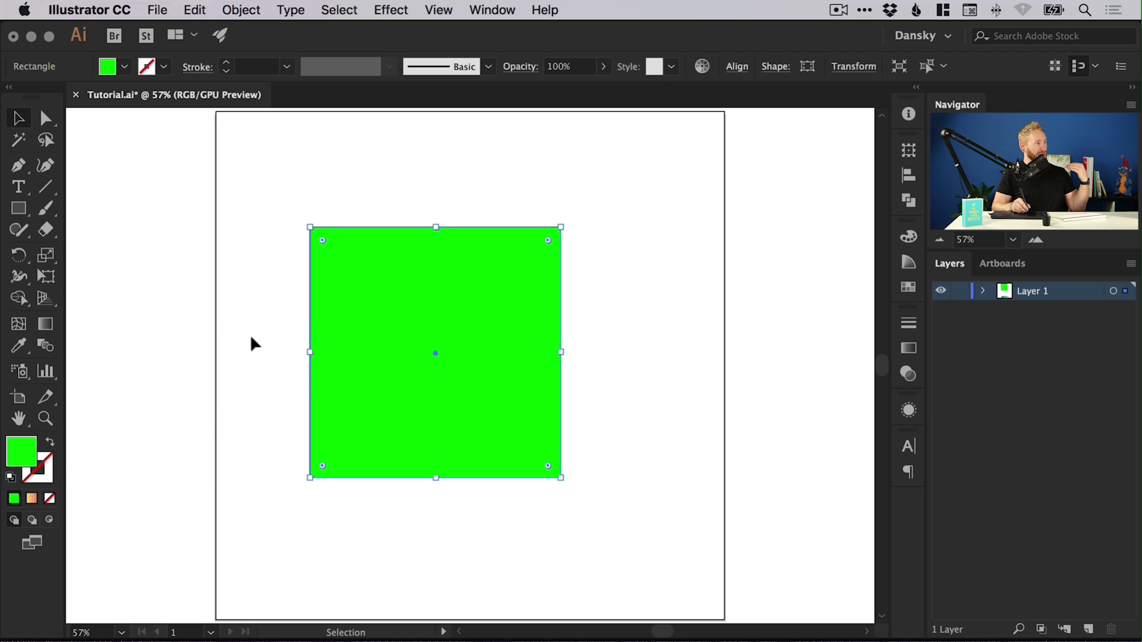
Shrink the green rectangle into a smaller square and move it toward the artboard centre.
click(19, 209)
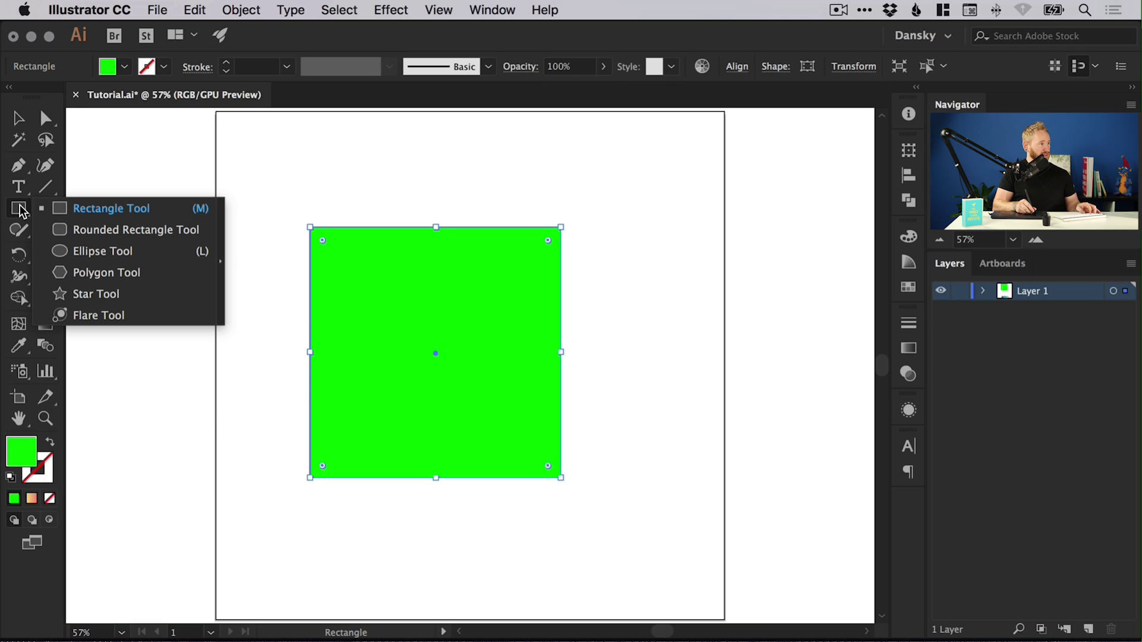
click(18, 118)
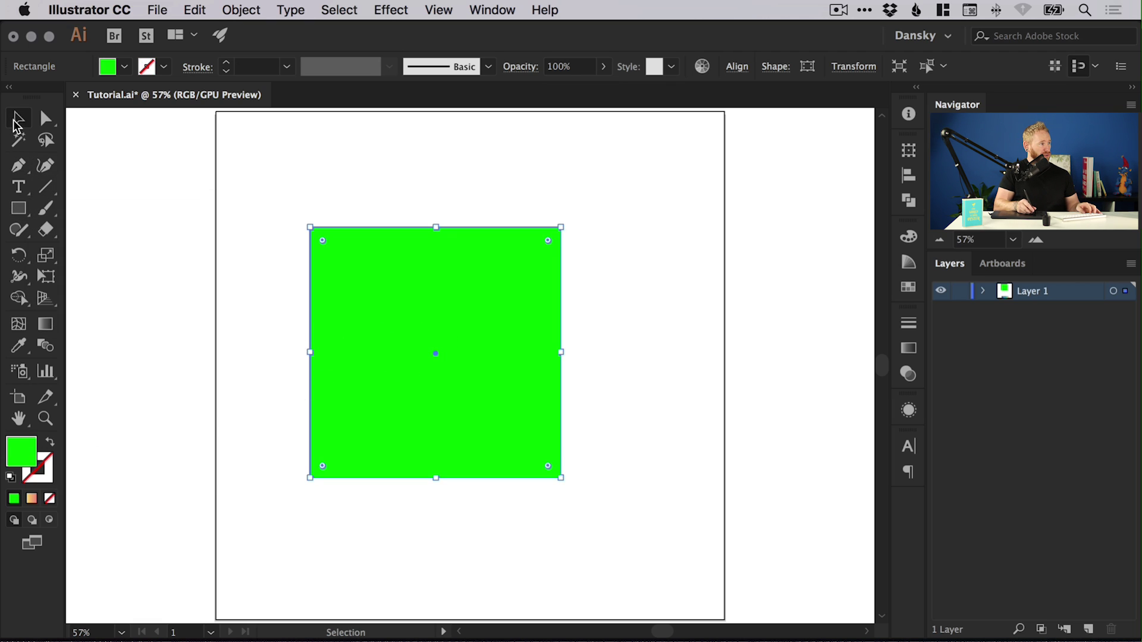
click(255, 166)
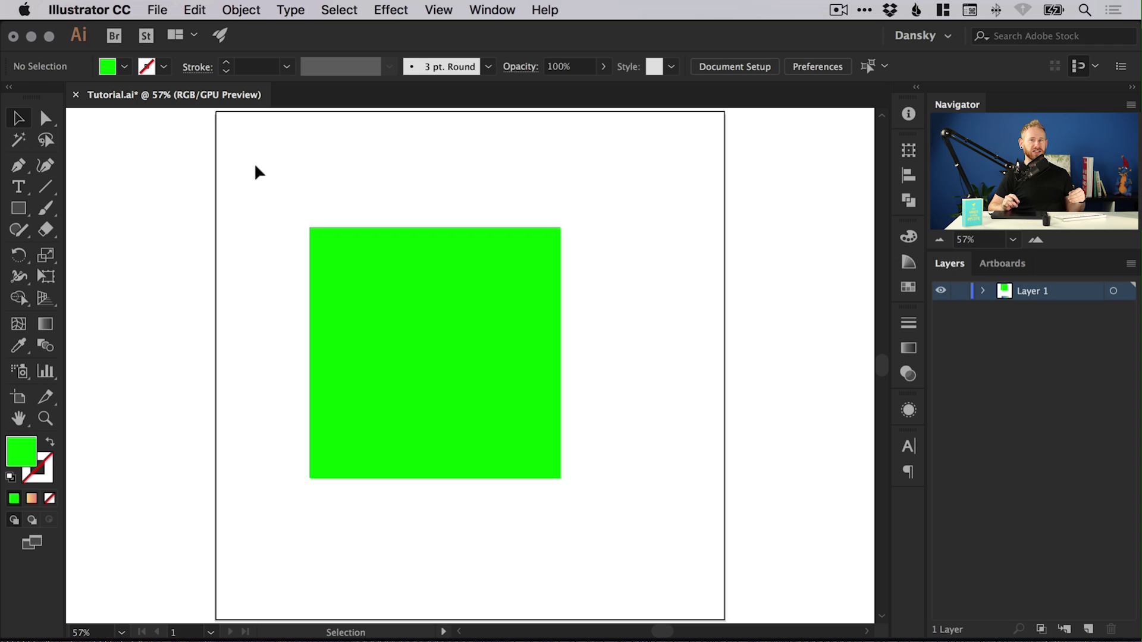
click(403, 326)
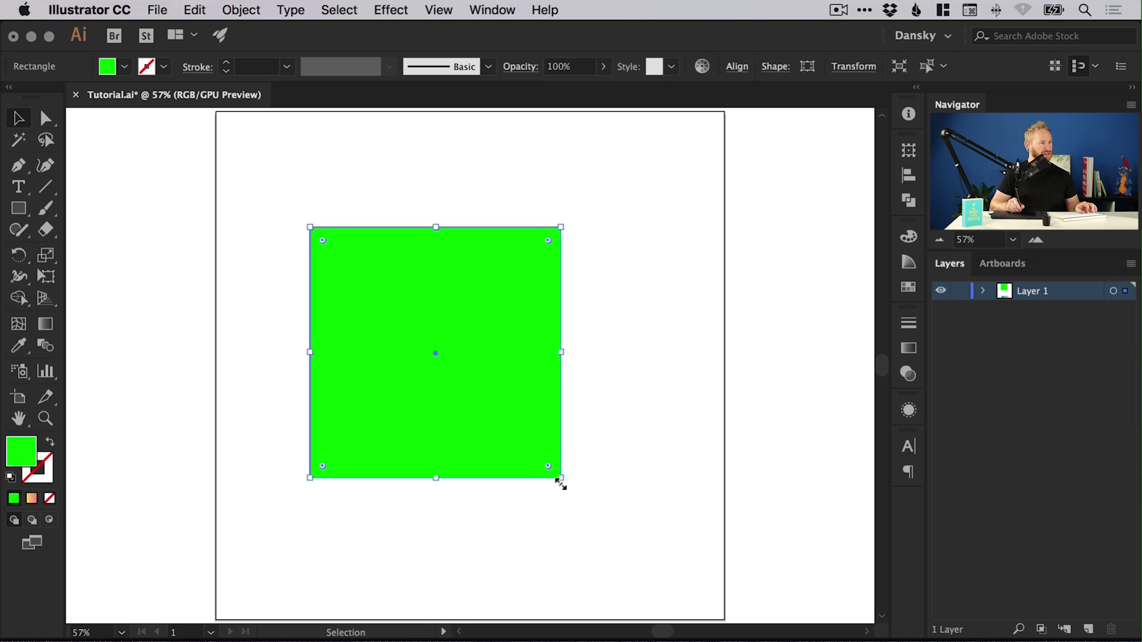
drag(560, 479, 473, 390)
drag(441, 344, 520, 396)
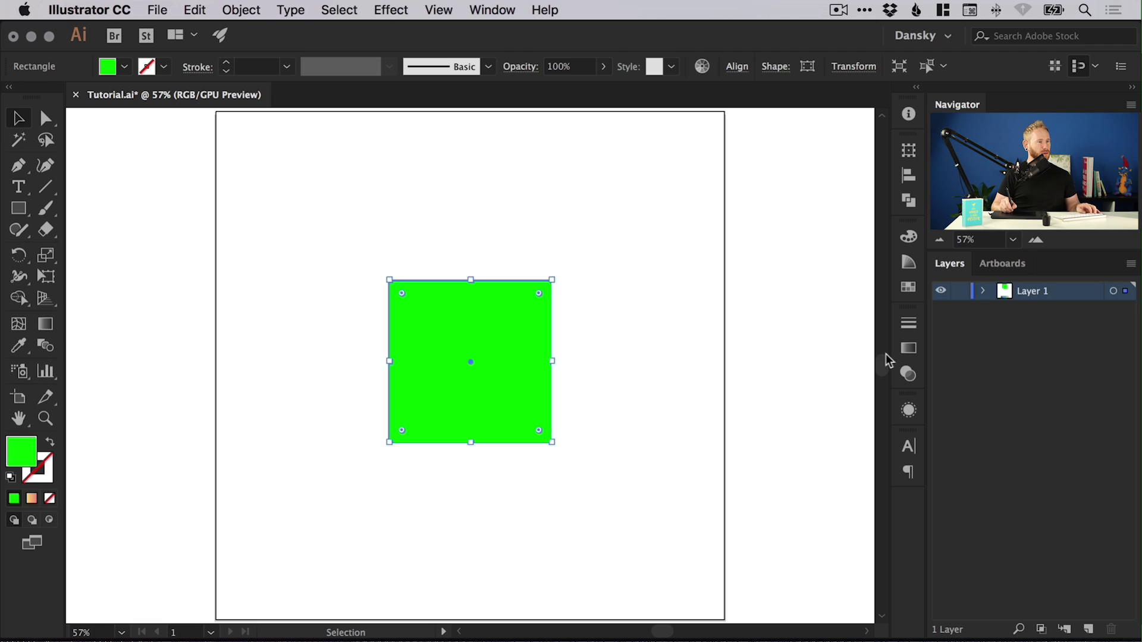
Show the Gradient panel from the Window menu and fill the green square with the linear yellow-to-red gradient.
click(908, 349)
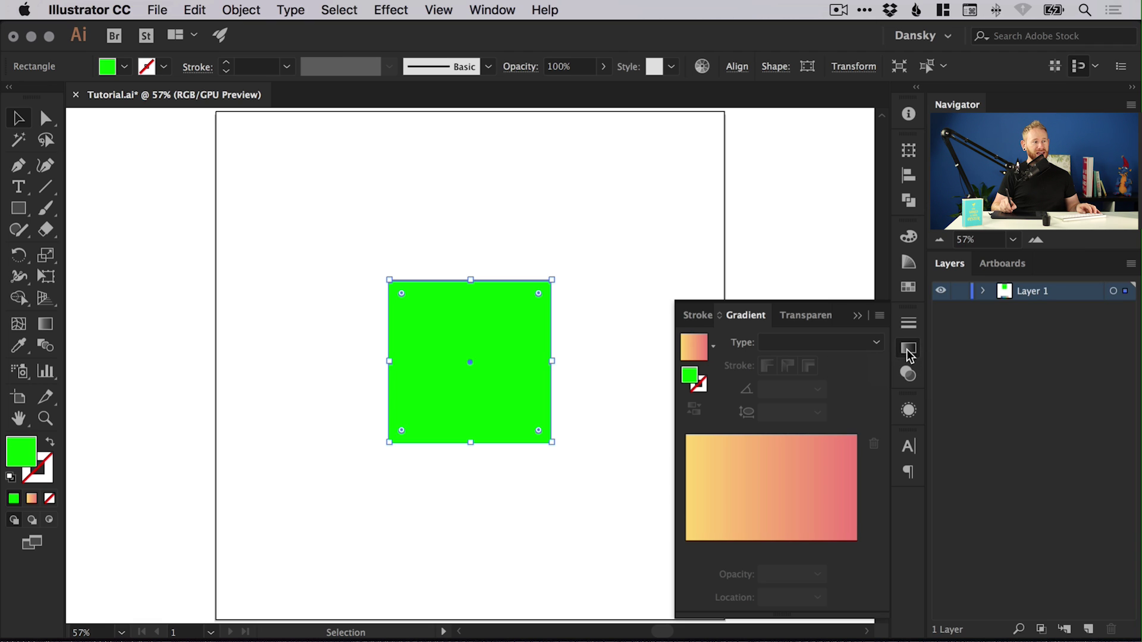
click(493, 10)
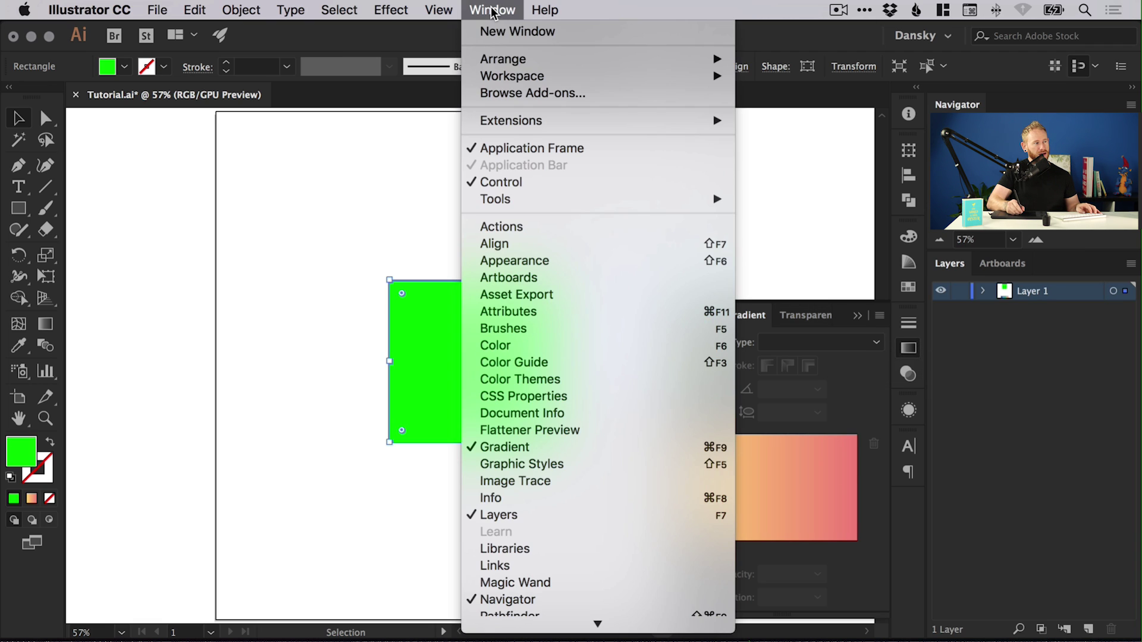
click(527, 443)
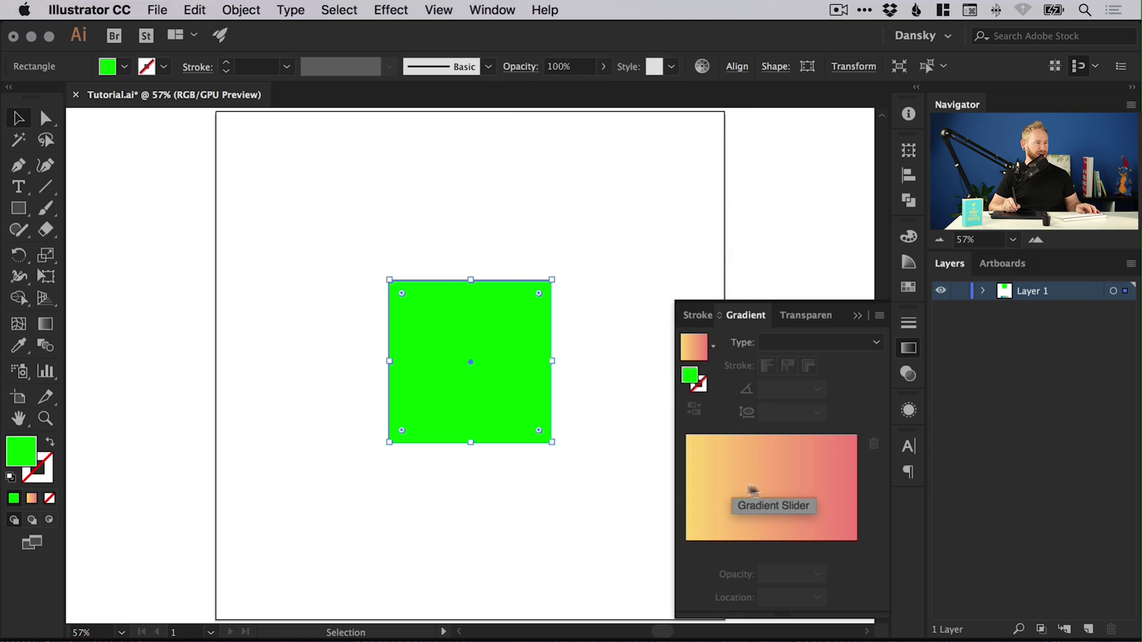
click(773, 485)
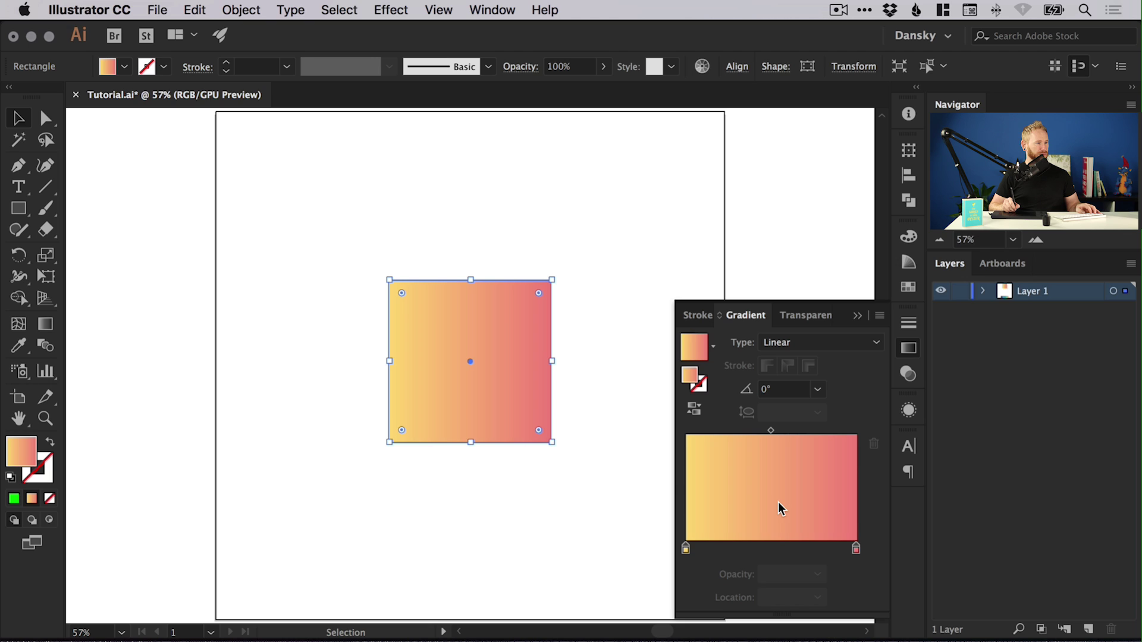
key(comma)
key(d)
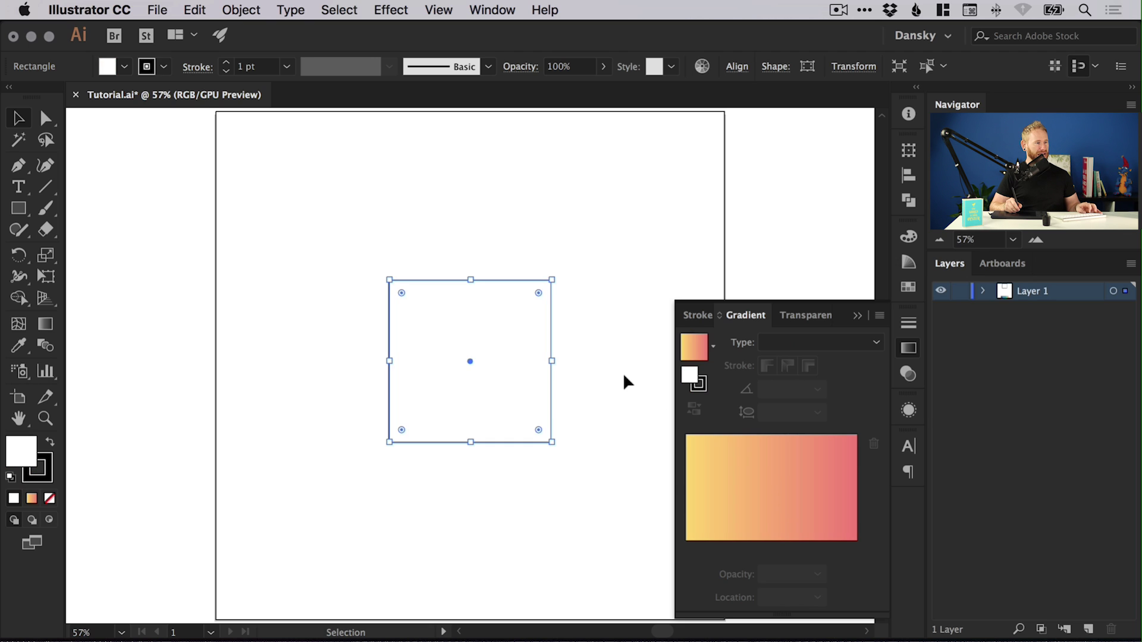
key(comma)
click(772, 490)
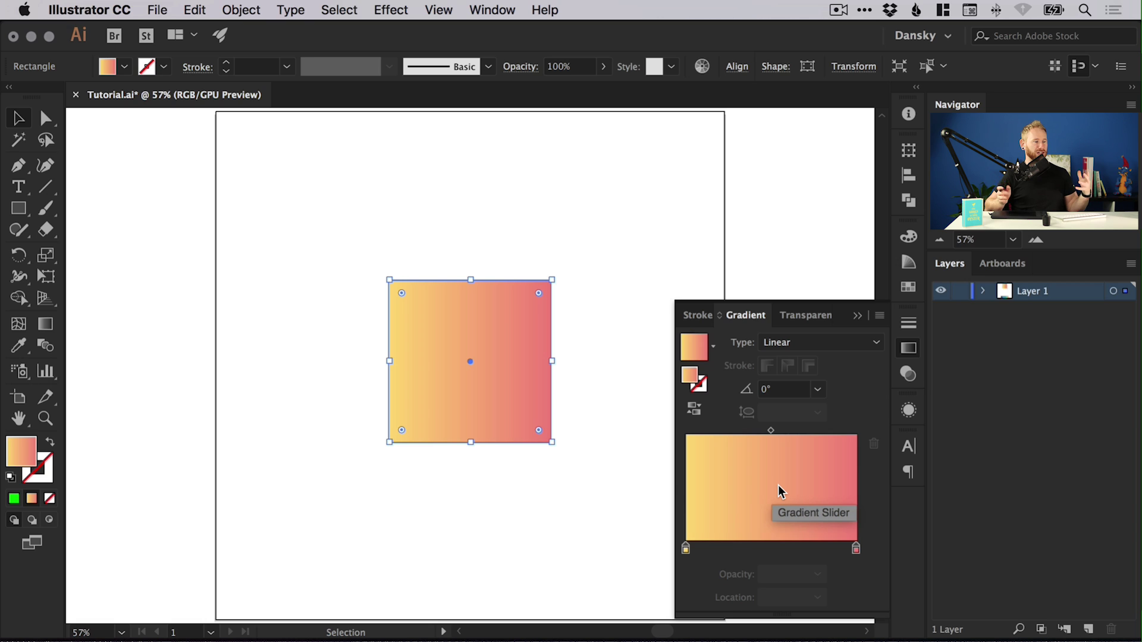
Colour the left gradient stop black and the right stop white.
double_click(685, 549)
click(662, 277)
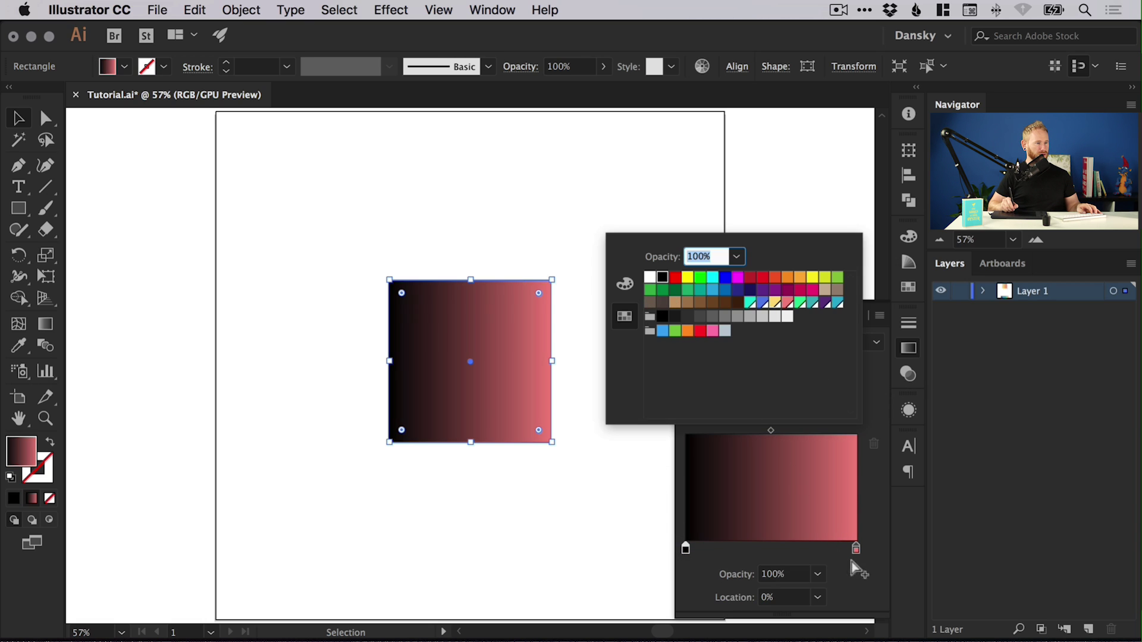
double_click(856, 548)
click(649, 277)
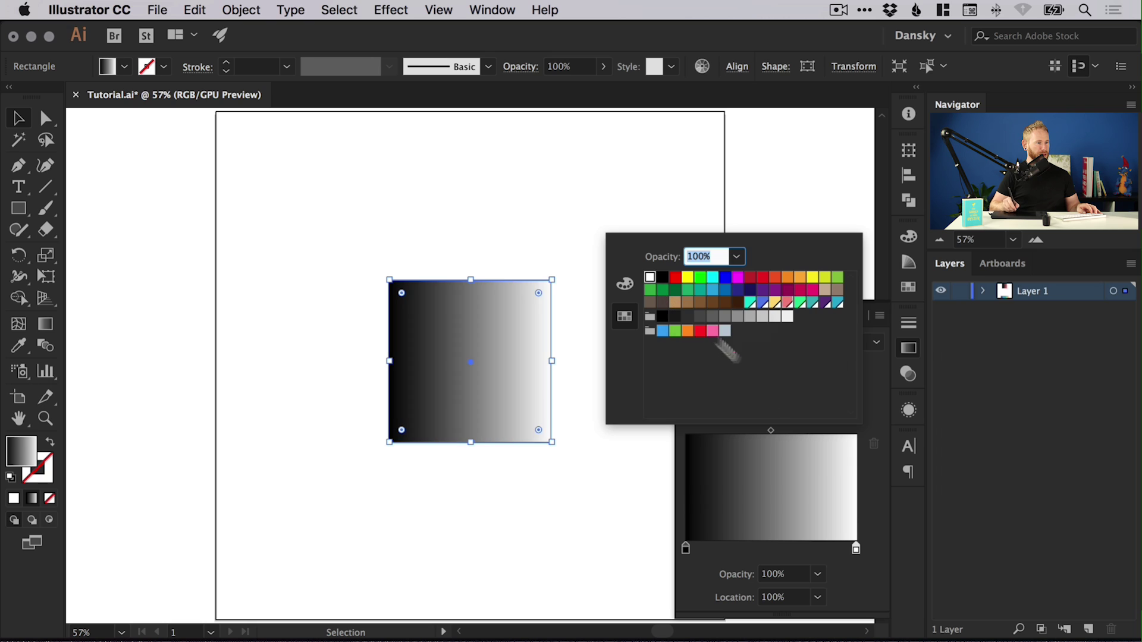
click(856, 549)
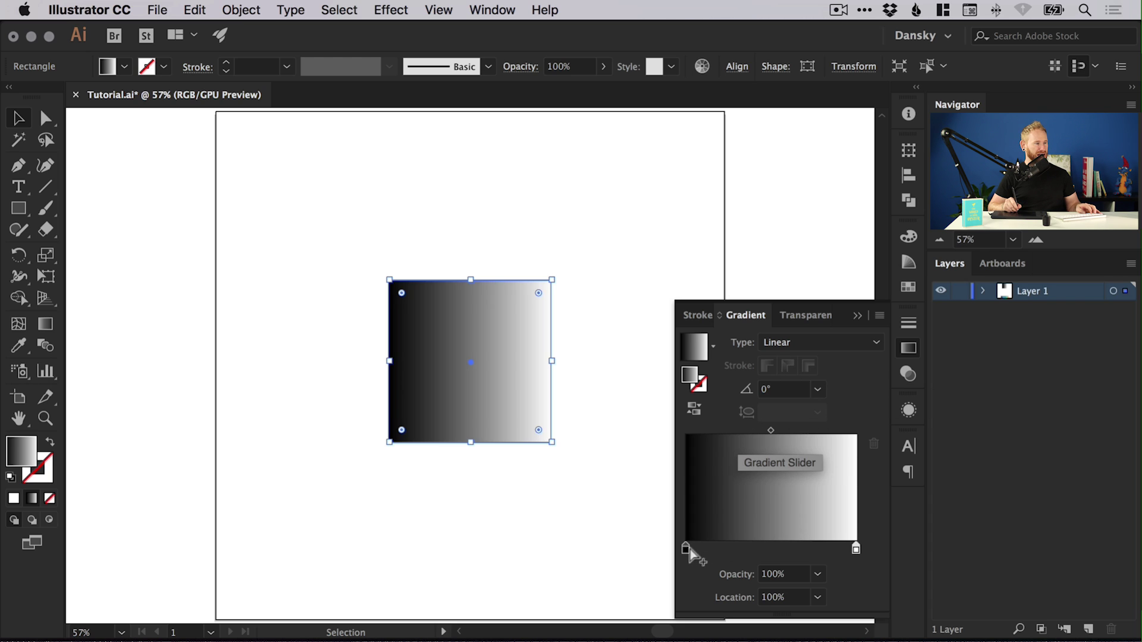
Experiment with sliding the black and white stops, then set the midpoint near 50.51%.
drag(687, 554, 756, 551)
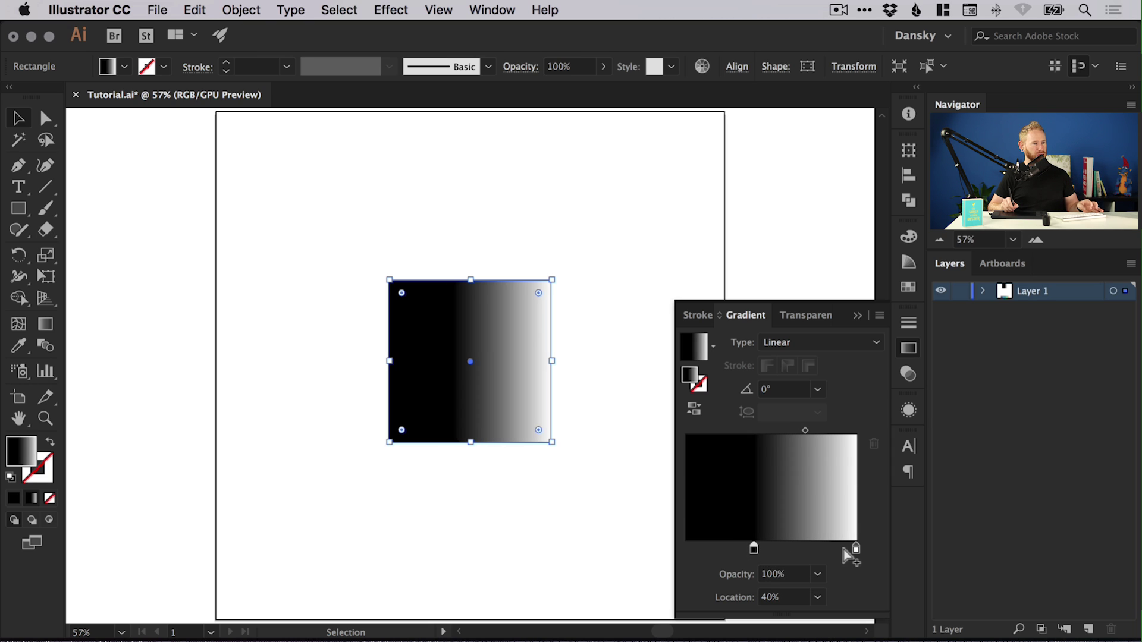
drag(857, 551, 788, 551)
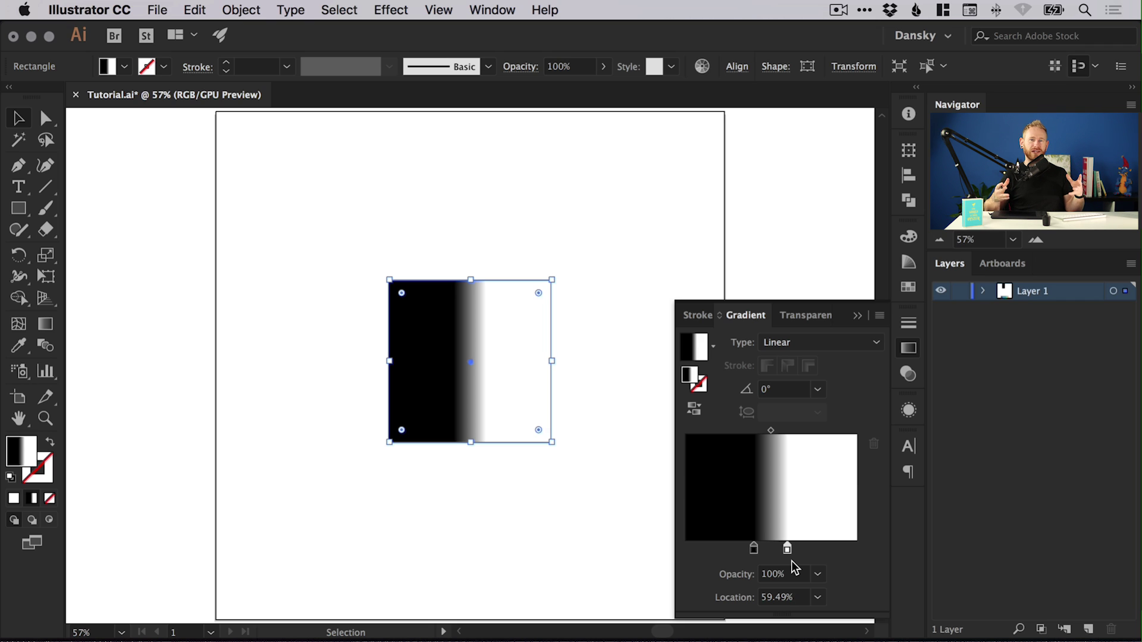
drag(786, 548, 859, 548)
drag(754, 550, 686, 548)
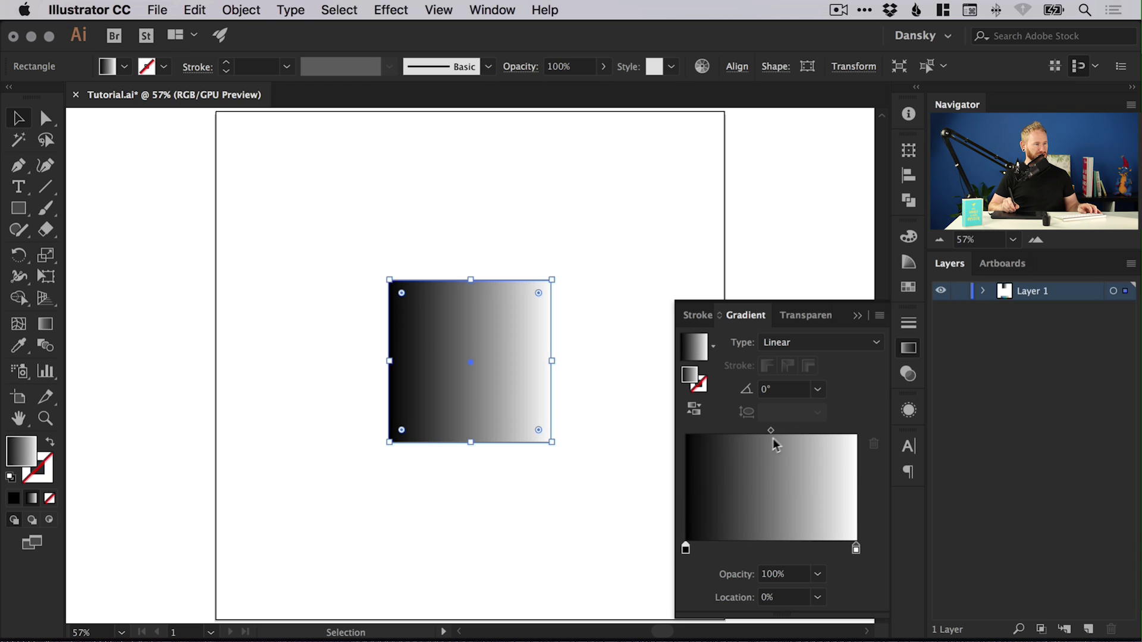
mouse_move(769, 429)
mouse_down()
mouse_move(732, 426)
mouse_move(727, 414)
mouse_move(816, 429)
mouse_move(743, 431)
mouse_move(784, 429)
mouse_move(772, 430)
mouse_up()
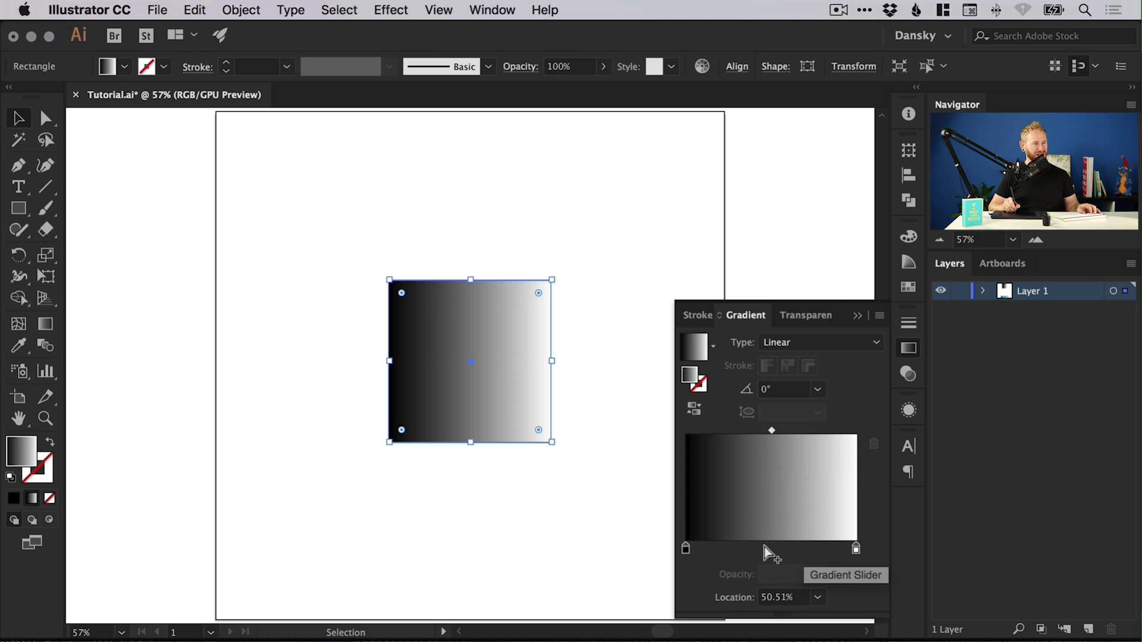
Add gradient stops at about 30% and 65%, and colour the 30% stop teal.
click(737, 548)
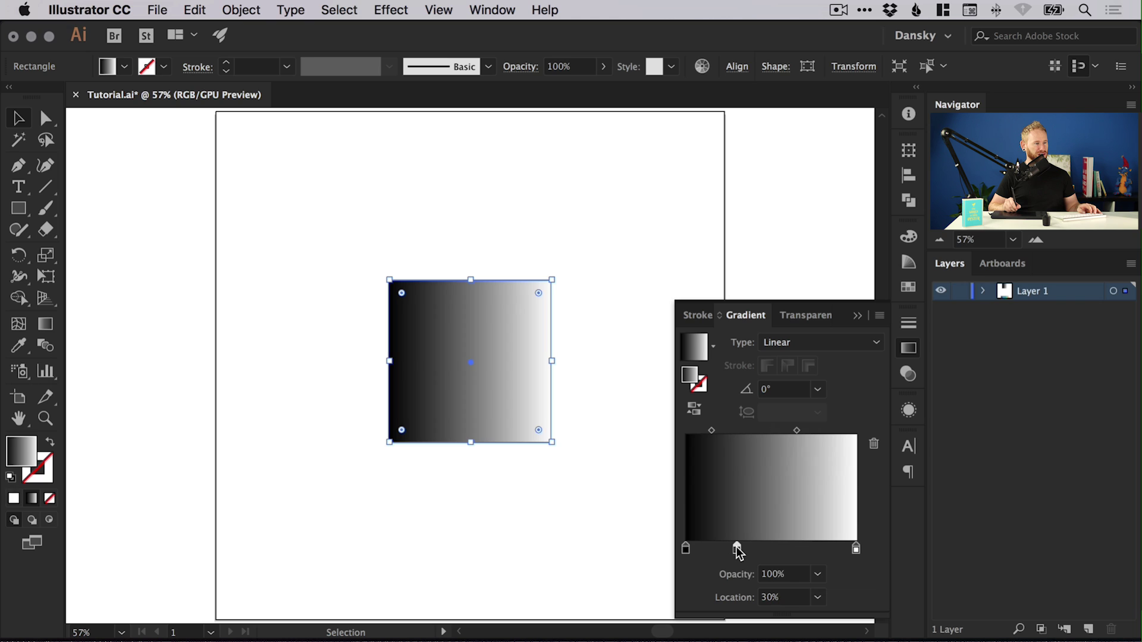
click(796, 548)
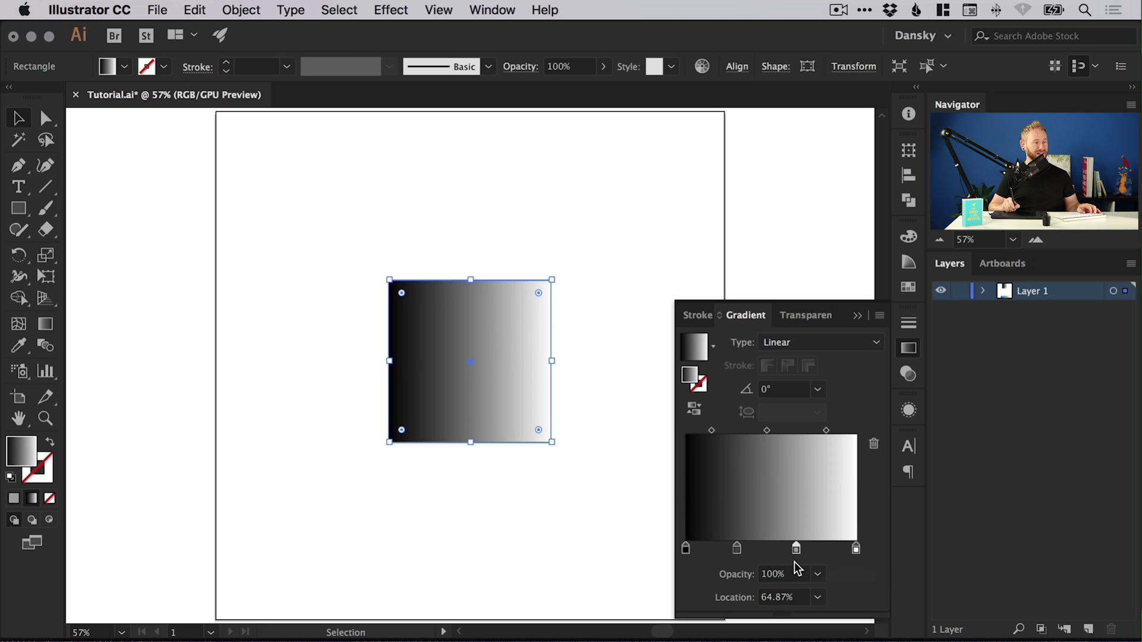
double_click(738, 548)
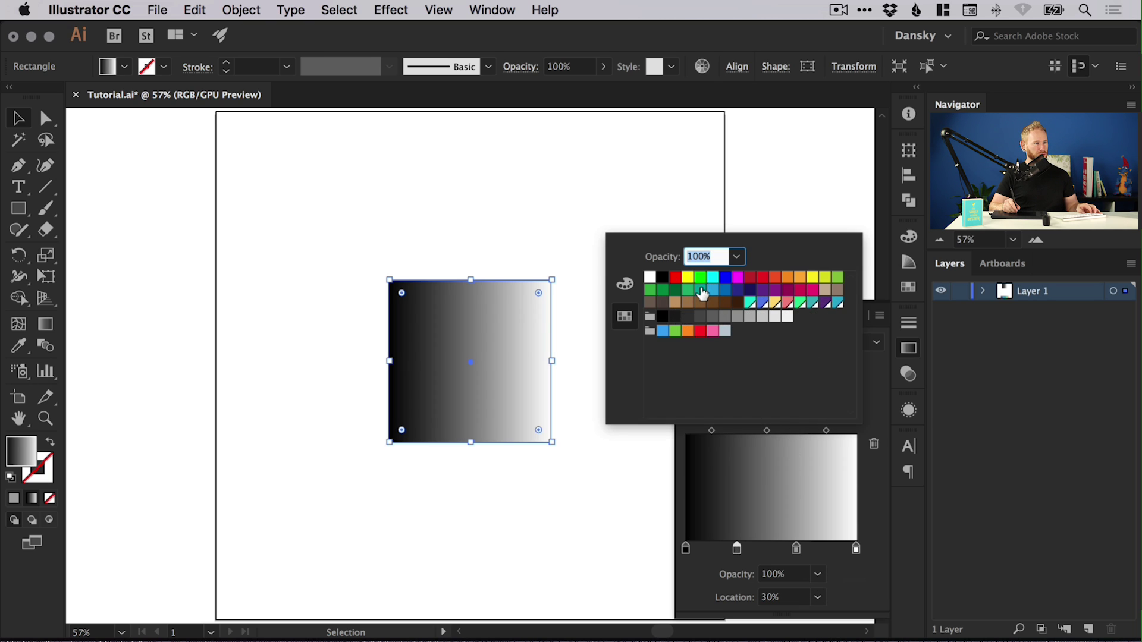
click(625, 285)
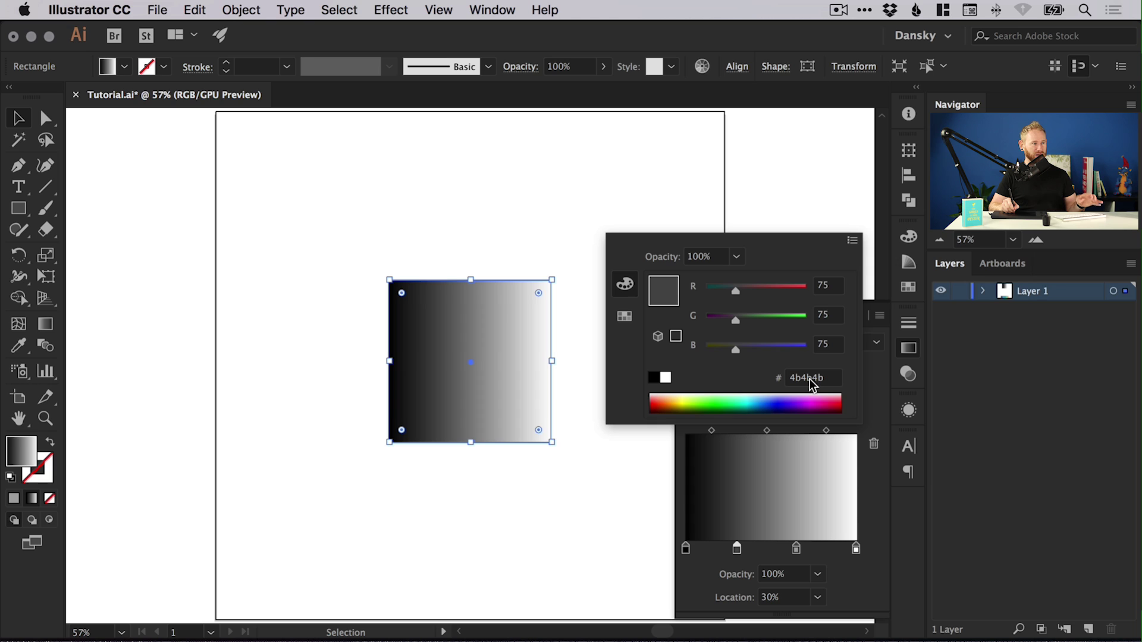
click(624, 315)
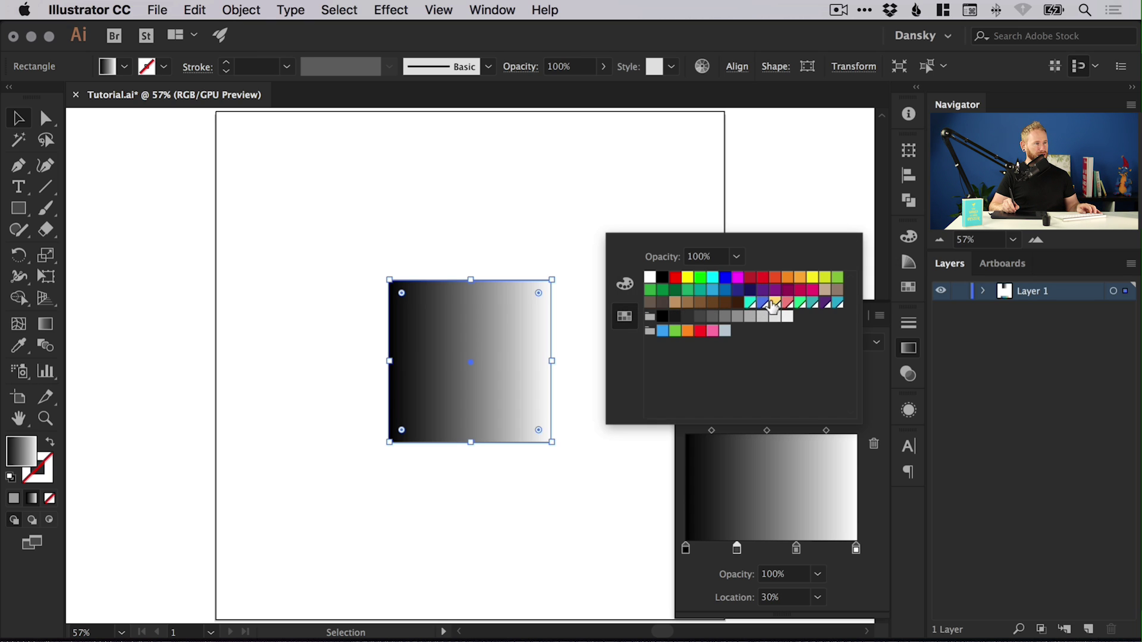
click(751, 303)
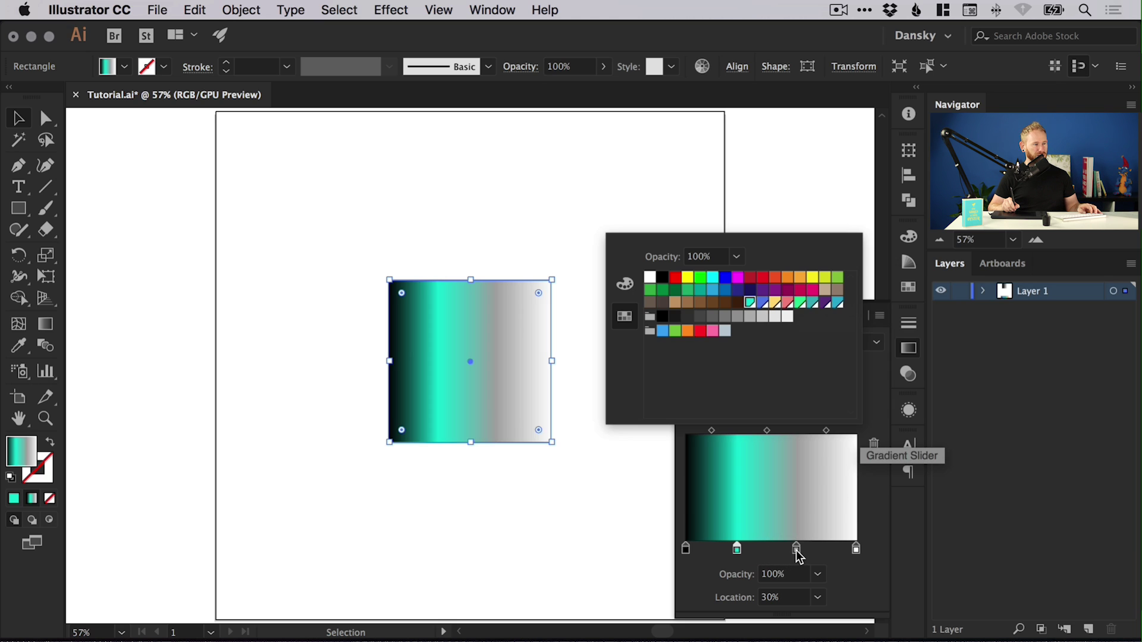
Remove the grey stop and set the teal stop's location to 25%.
drag(797, 551, 806, 586)
drag(739, 554, 771, 552)
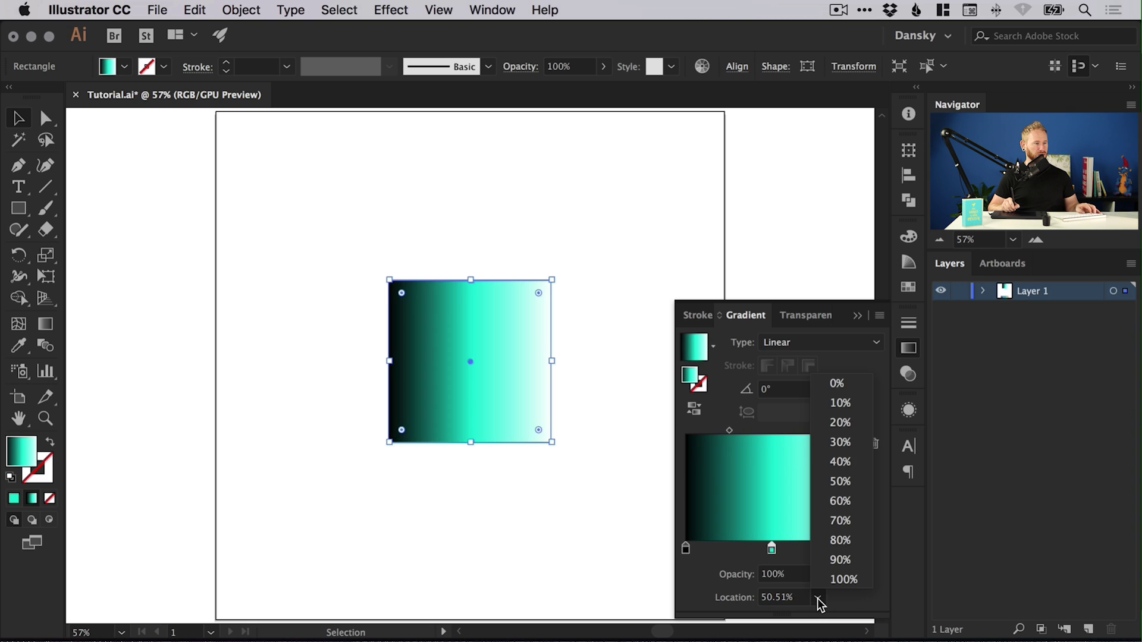
click(800, 629)
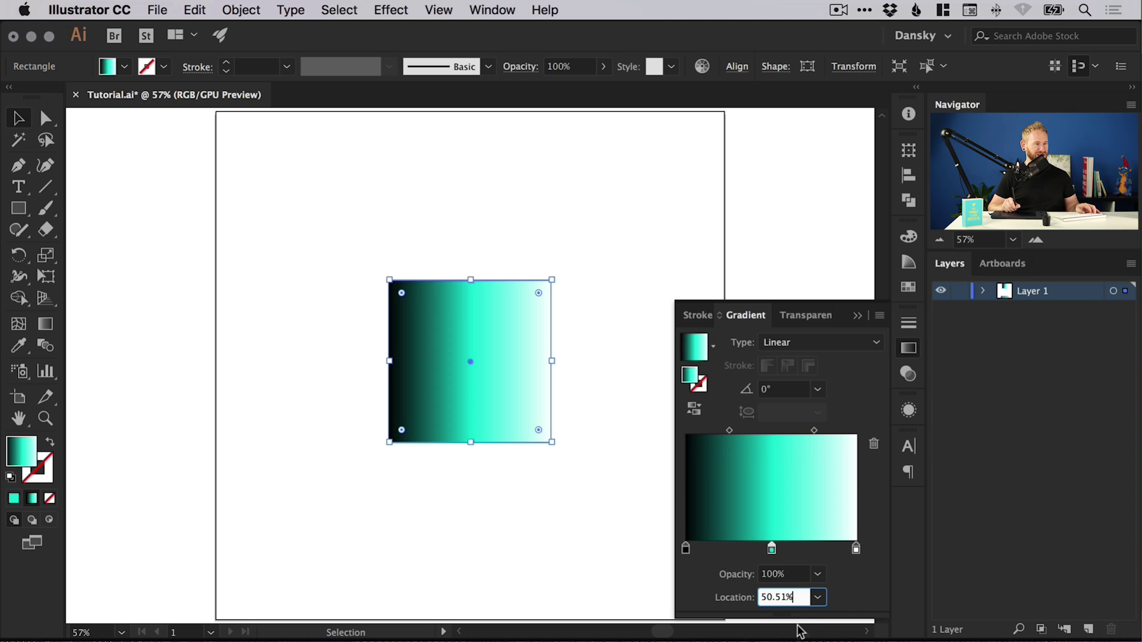
key(Return)
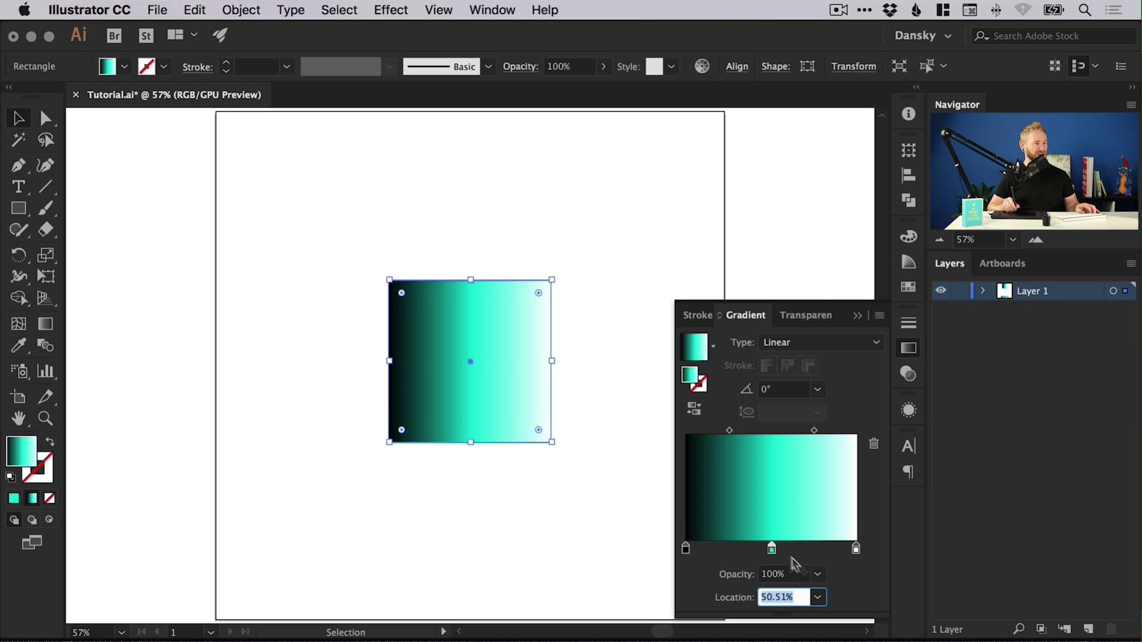
drag(772, 549, 769, 548)
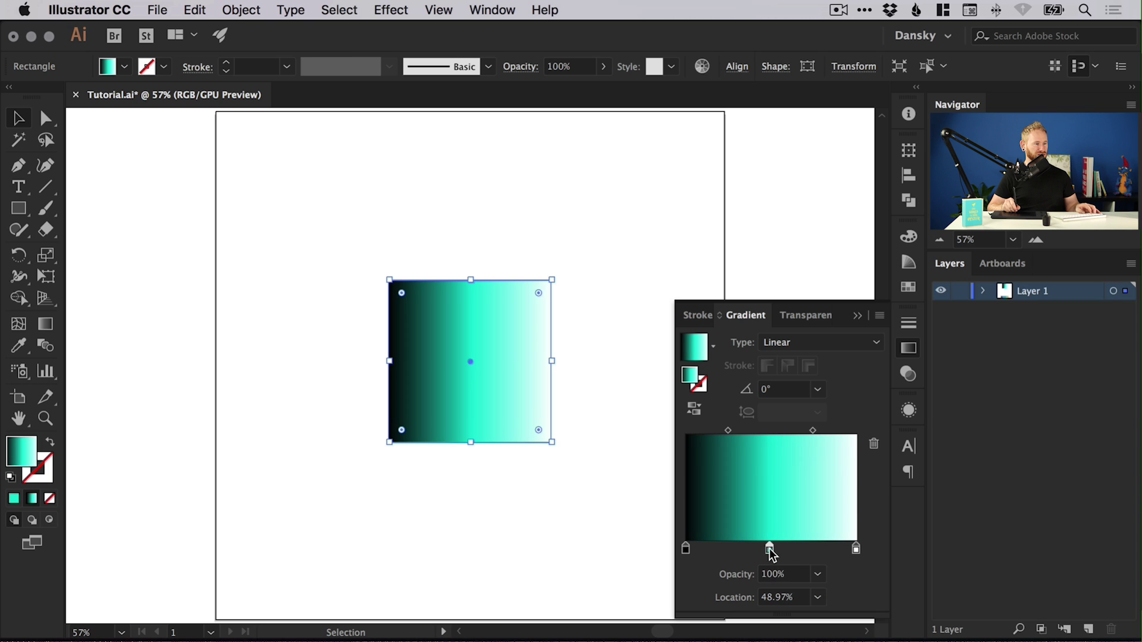
click(787, 598)
text(2)
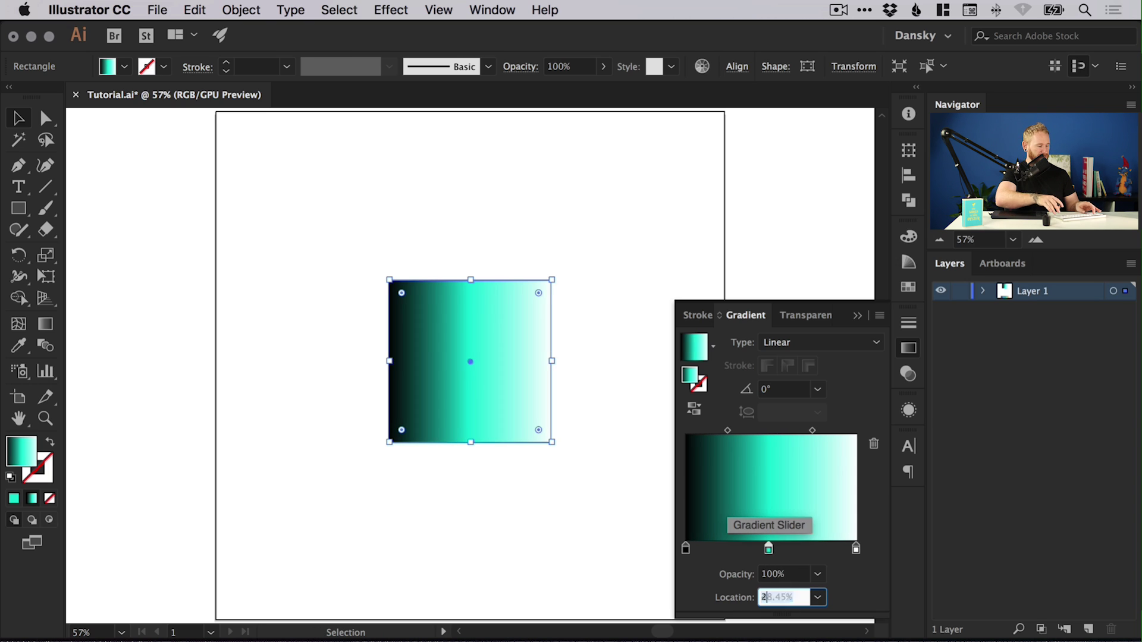
text(5)
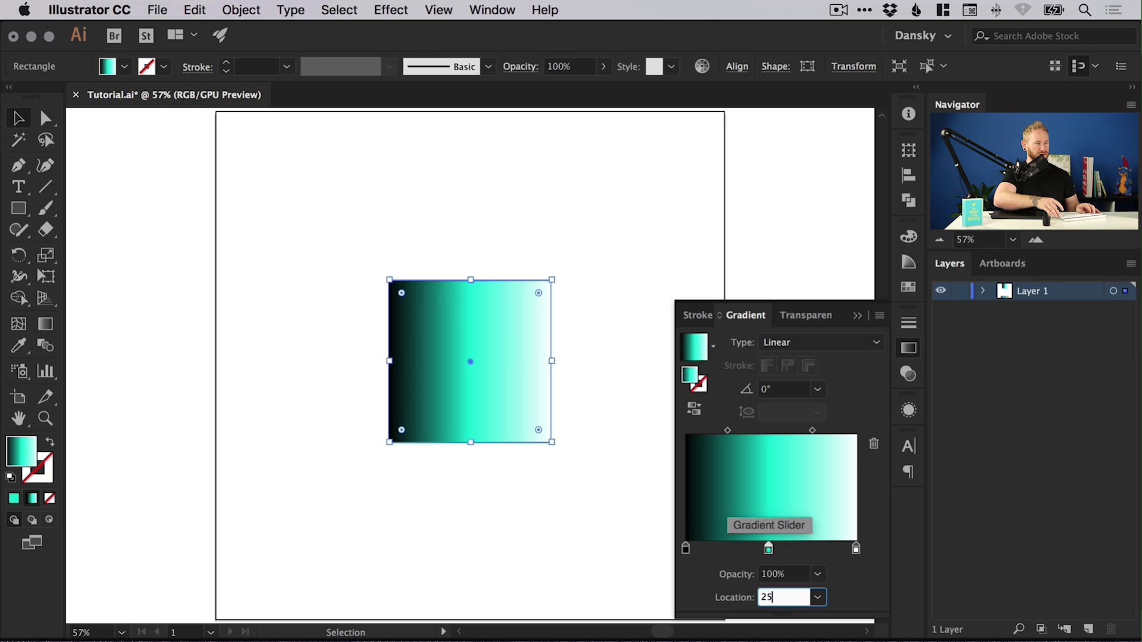
key(Return)
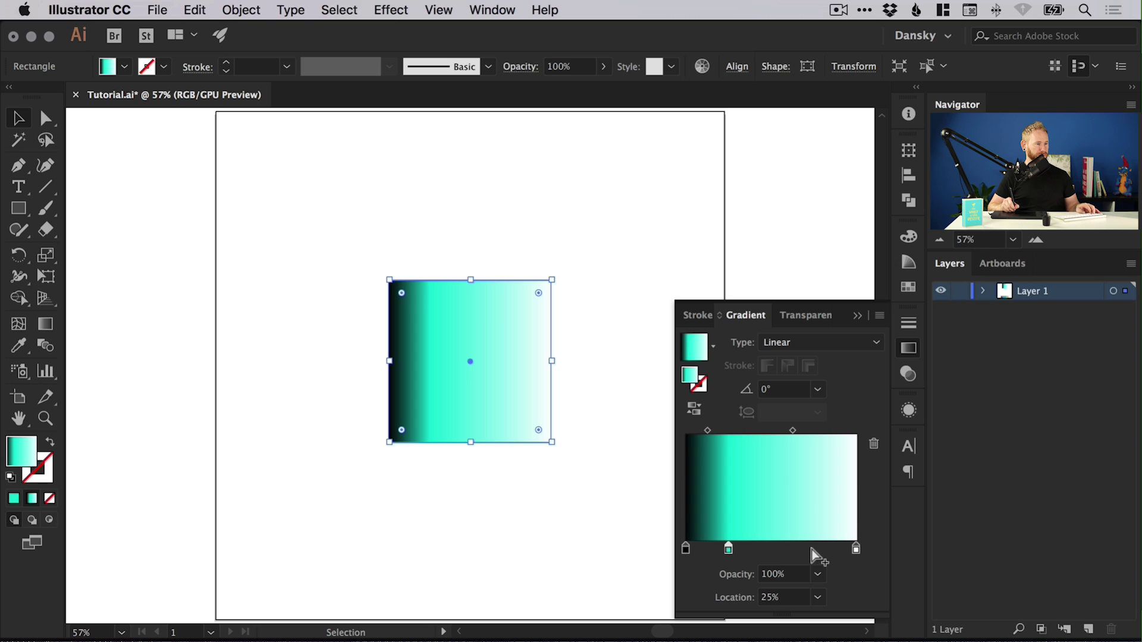
Add a new gradient stop and set its location to 50%.
drag(811, 550, 802, 550)
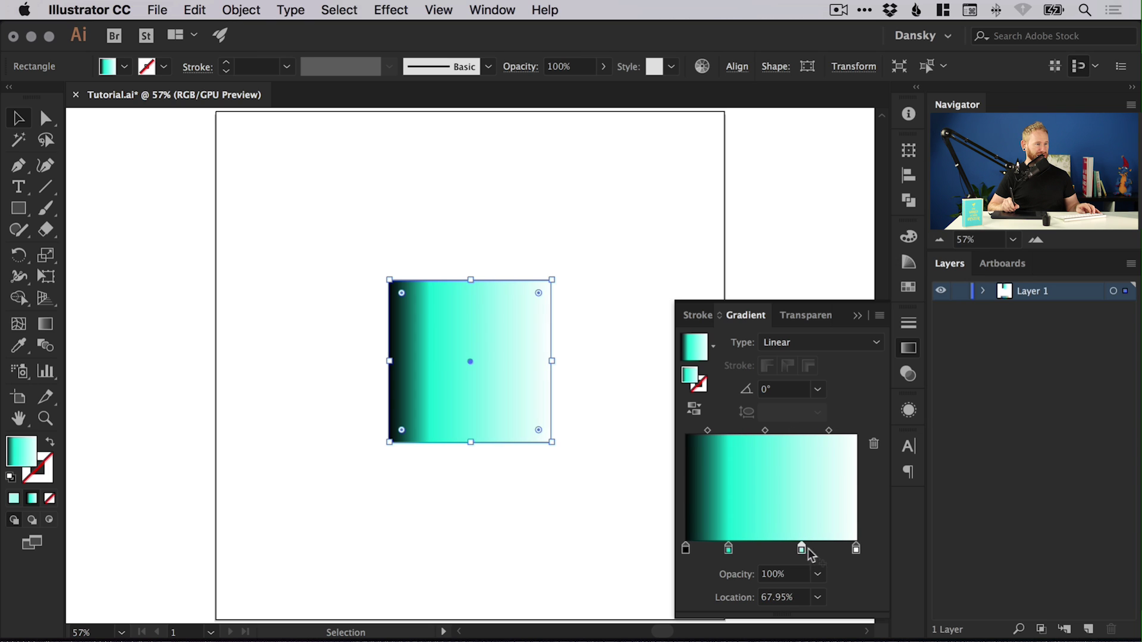
click(785, 597)
text(50)
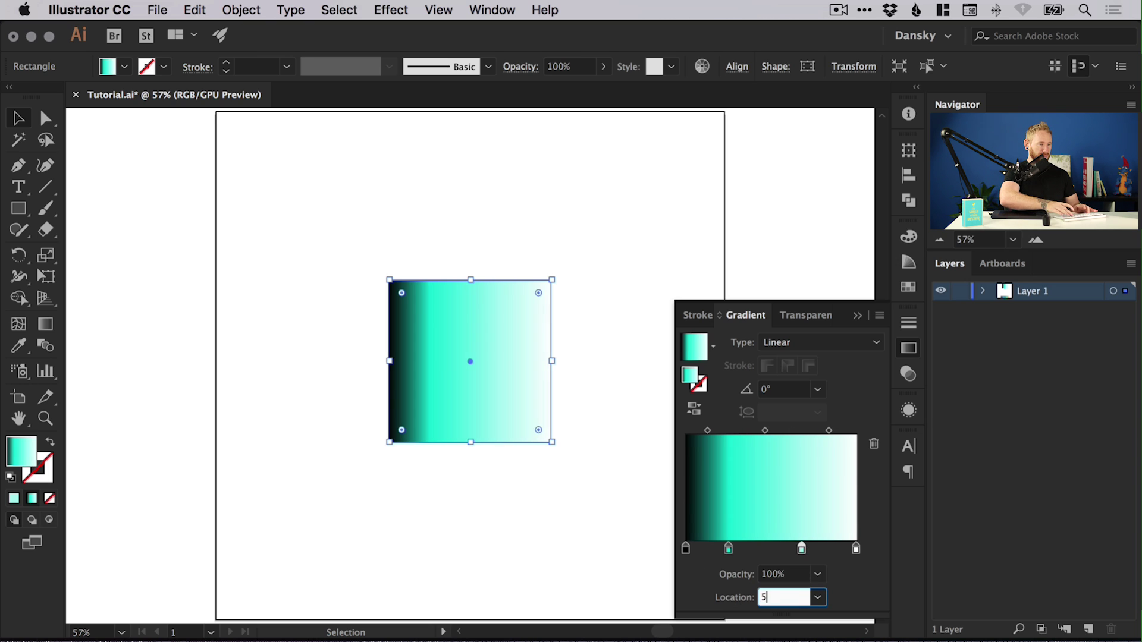
key(Return)
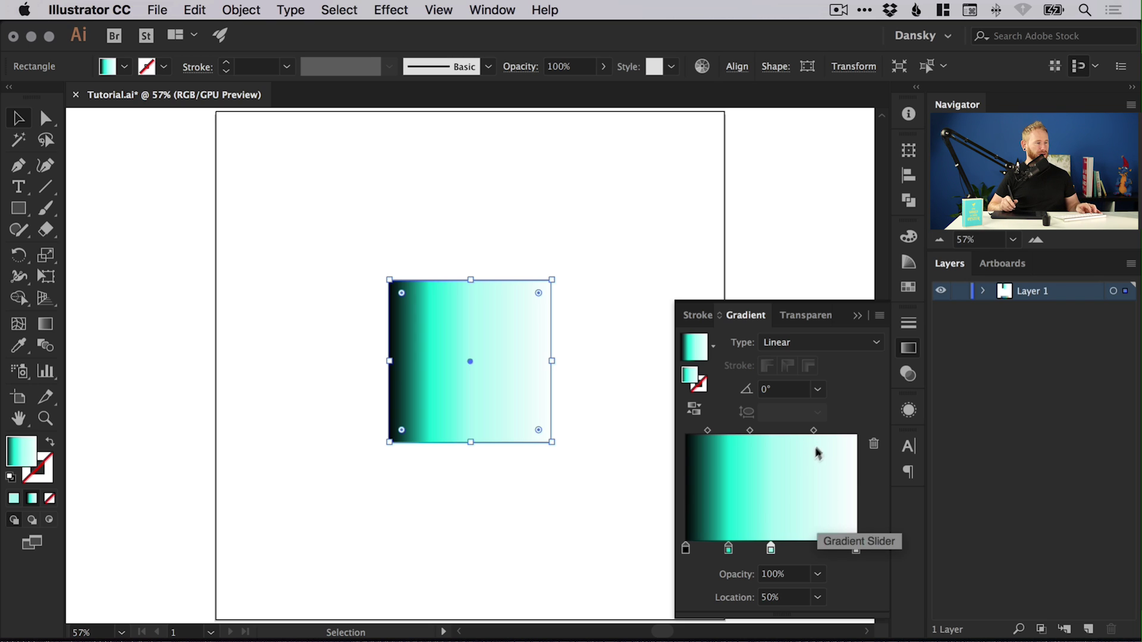
Set the left black stop's opacity to 0%.
click(686, 548)
click(818, 574)
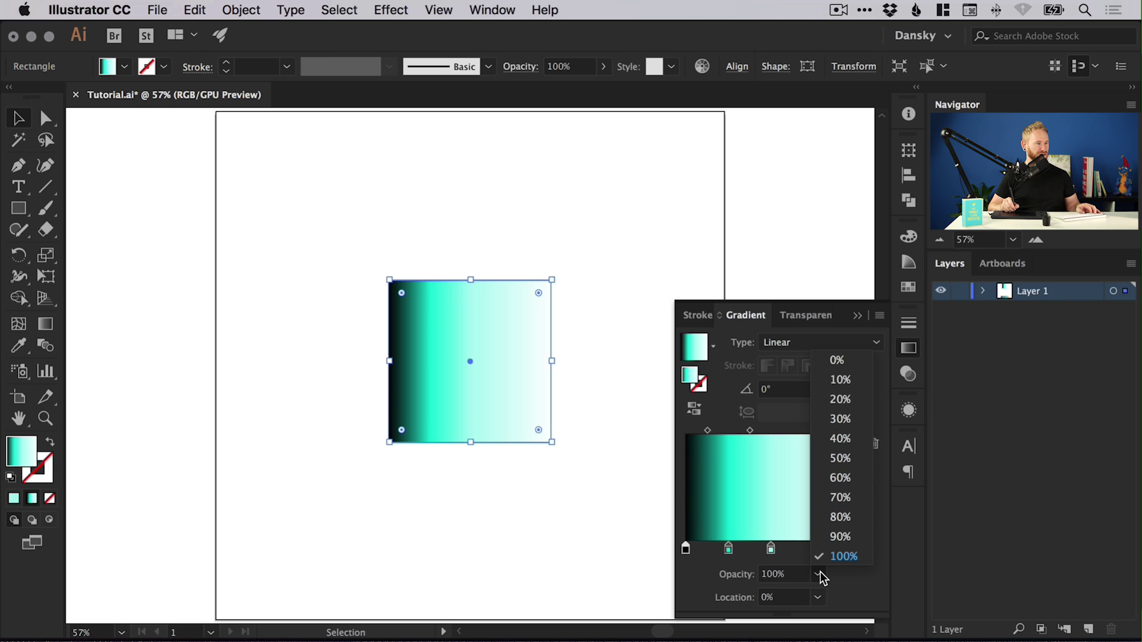
click(840, 438)
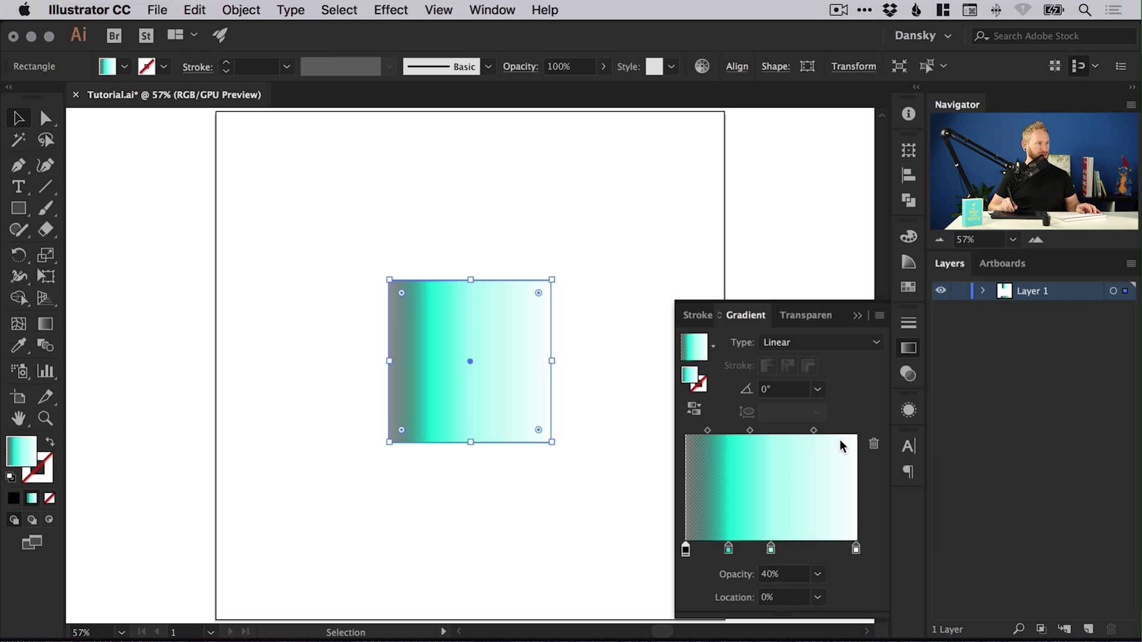
click(818, 574)
click(838, 360)
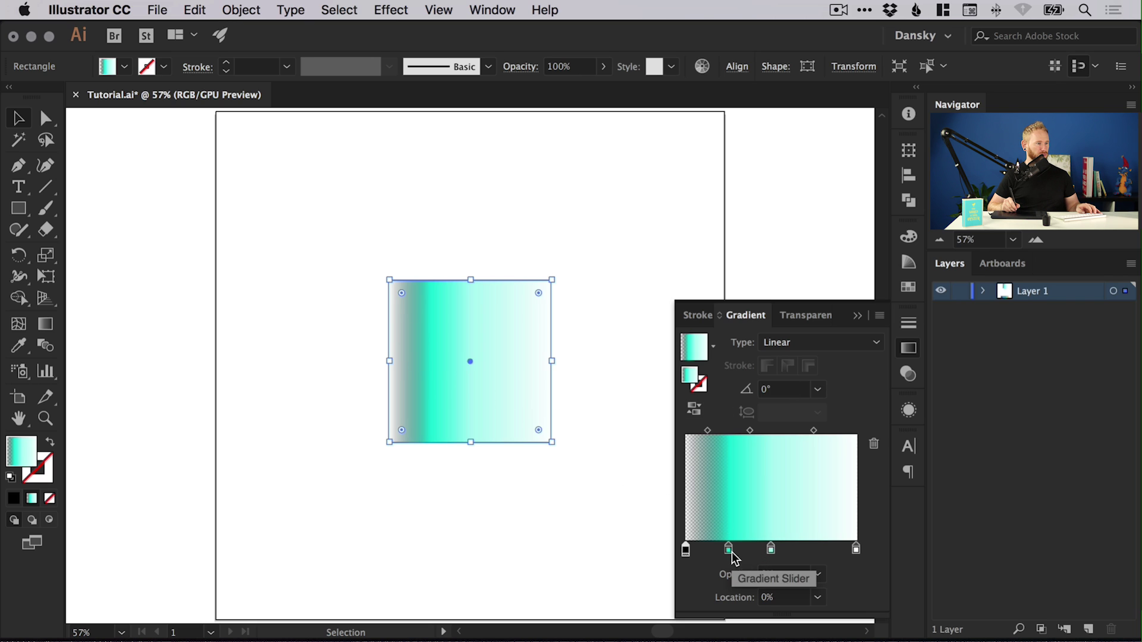
Remove the 50% and white stops and move the teal stop to the right end at 100%.
click(771, 549)
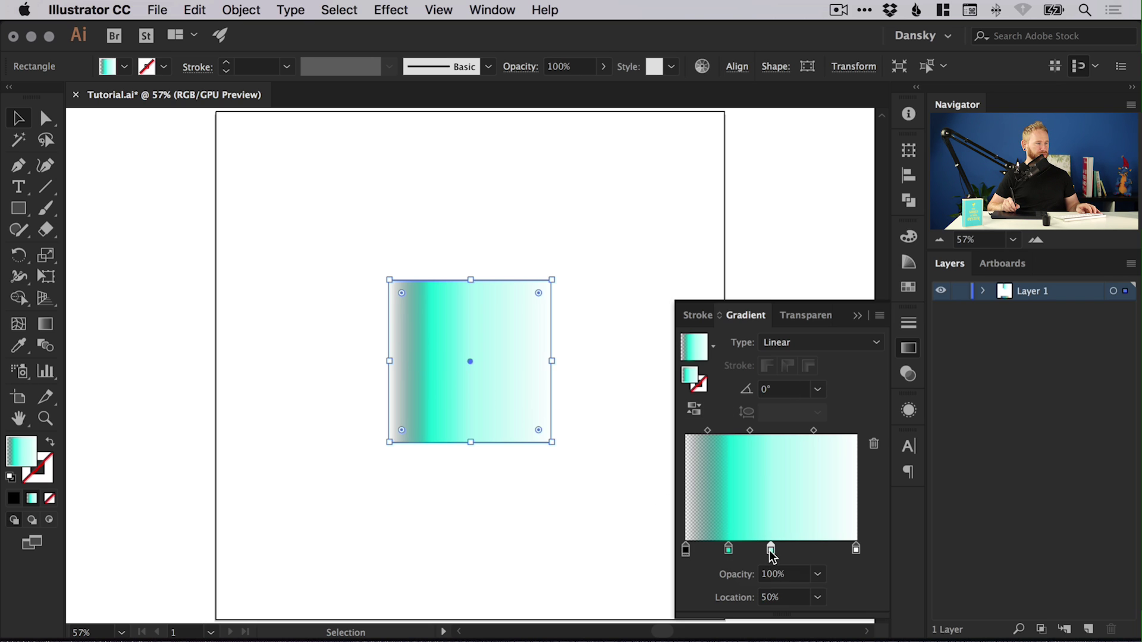
drag(772, 556, 770, 579)
drag(855, 552, 852, 576)
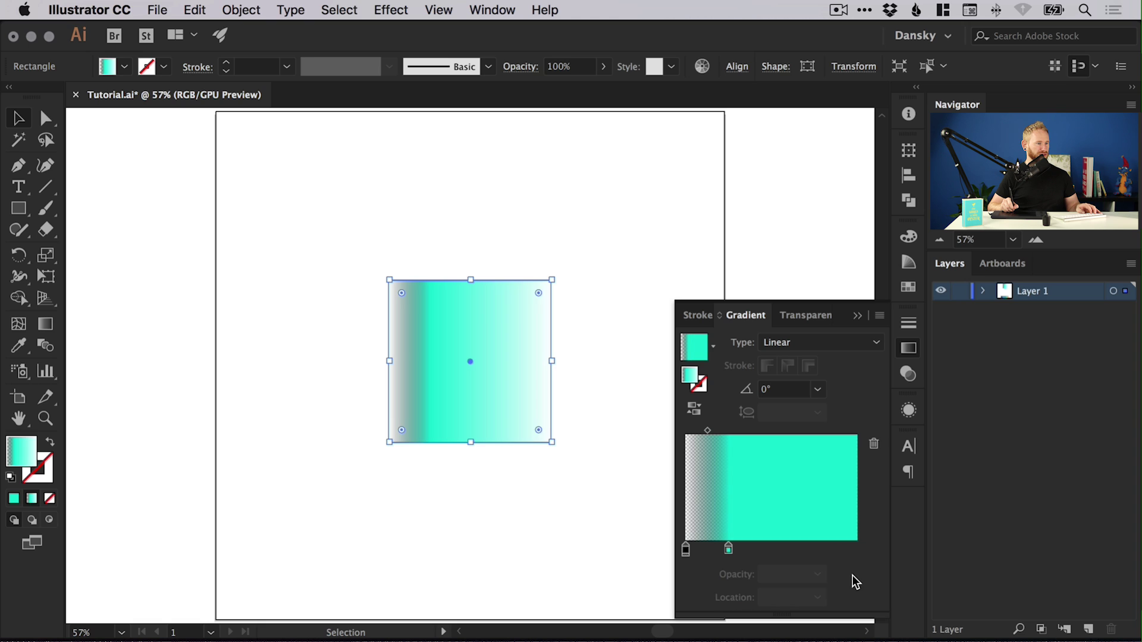
click(729, 549)
drag(728, 549, 868, 559)
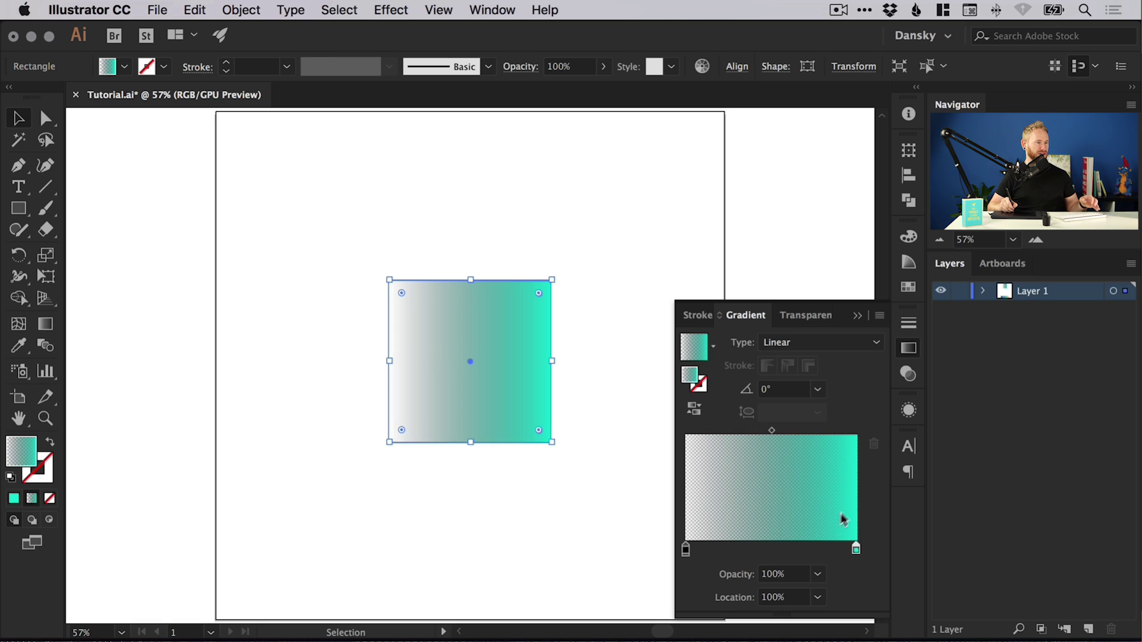
drag(797, 480, 469, 344)
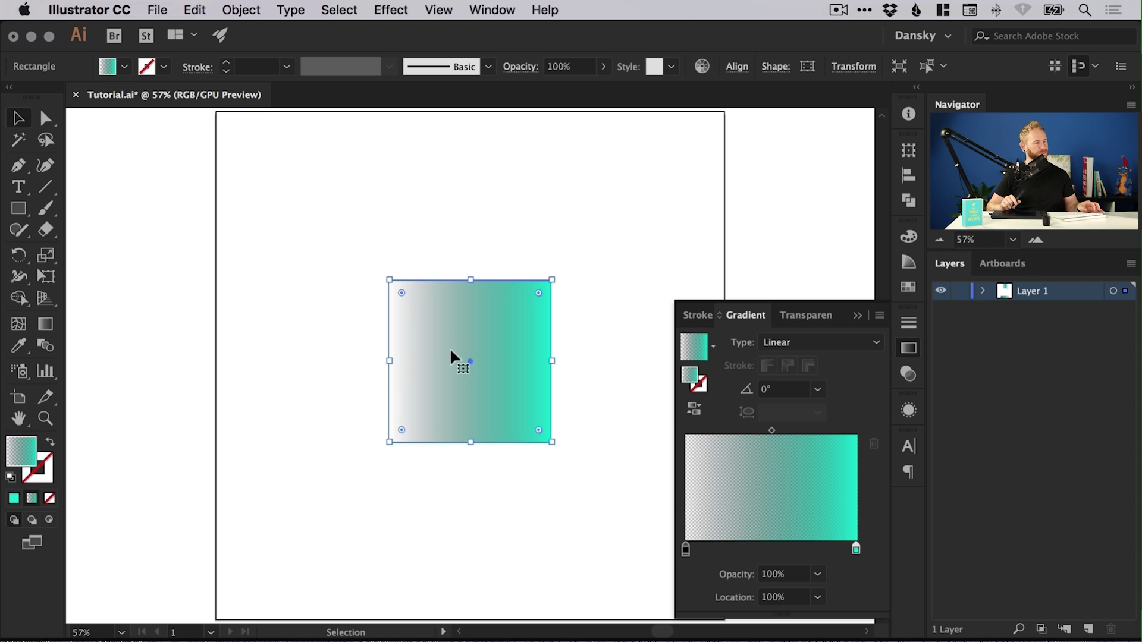
drag(451, 353, 692, 375)
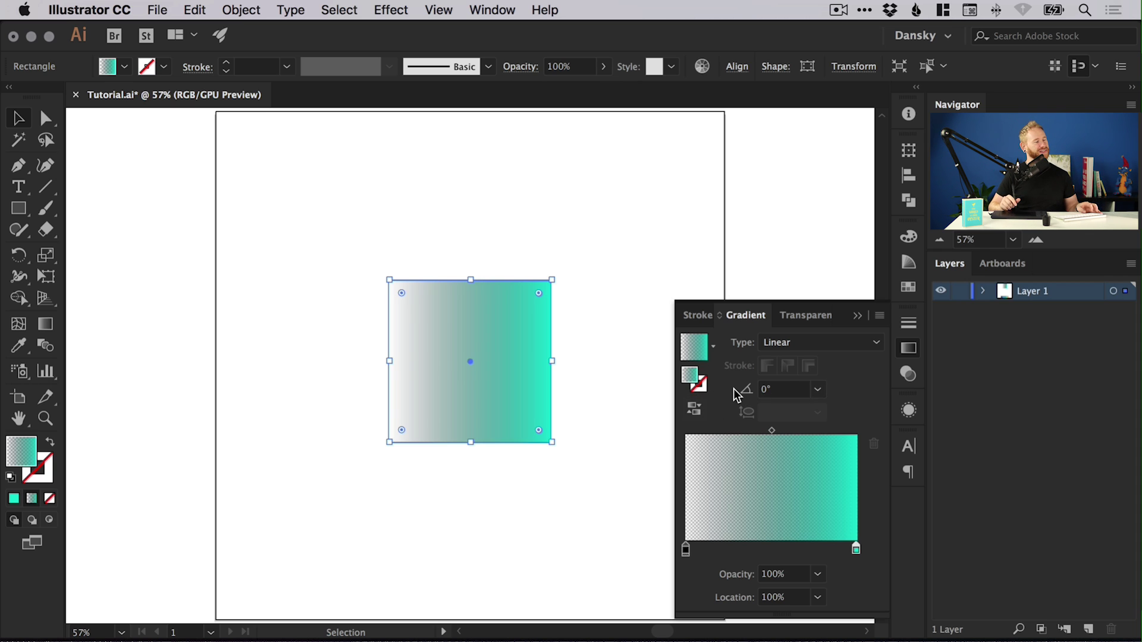
Colour the left gradient stop light blue and set its opacity to 100%.
double_click(686, 550)
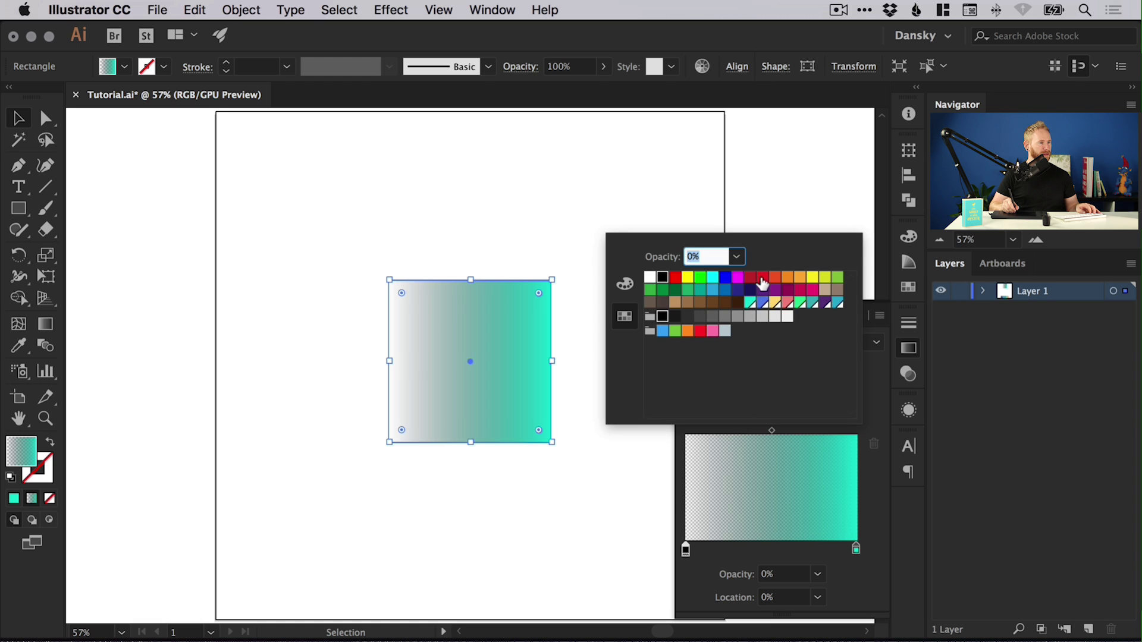
click(763, 303)
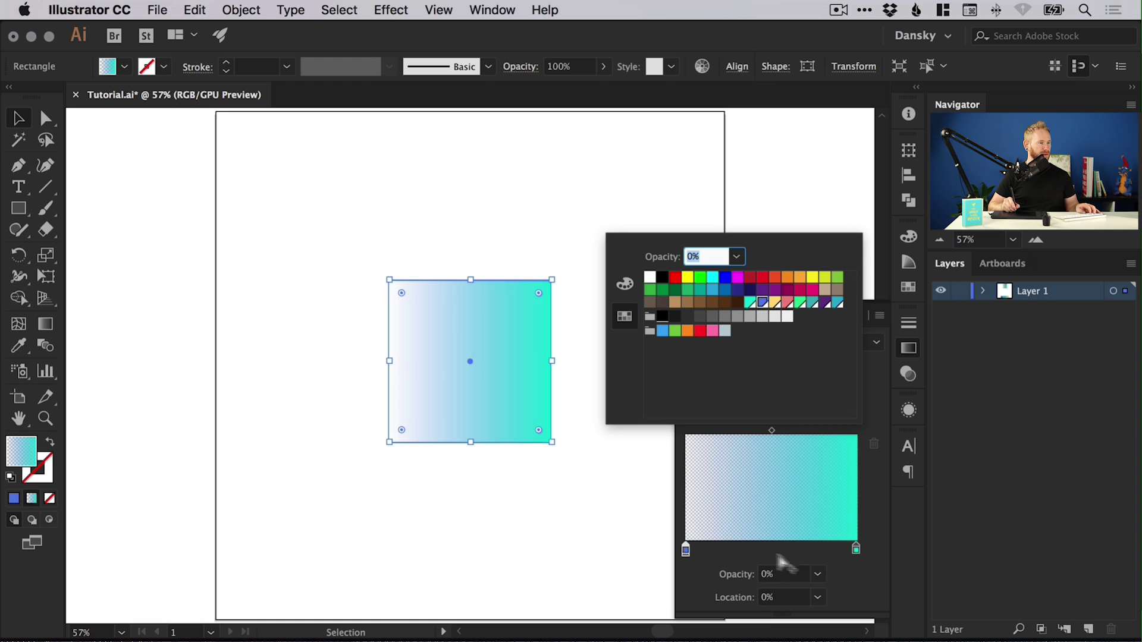
click(820, 577)
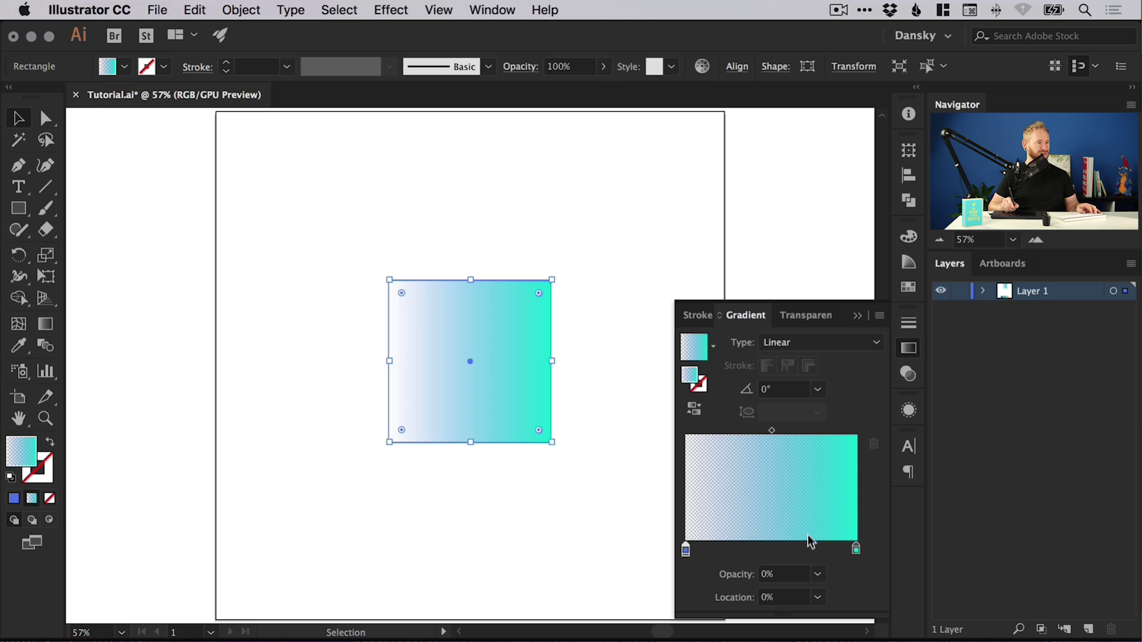
click(818, 574)
click(842, 556)
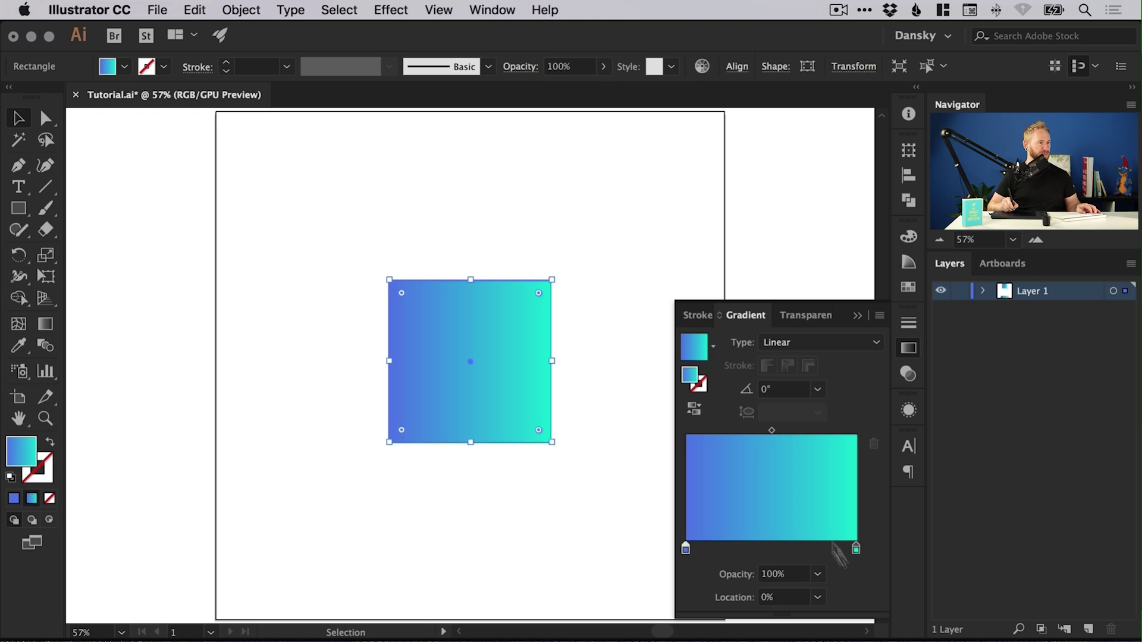
Reverse the gradient four times, ending with blue on the left and teal on the right.
click(695, 410)
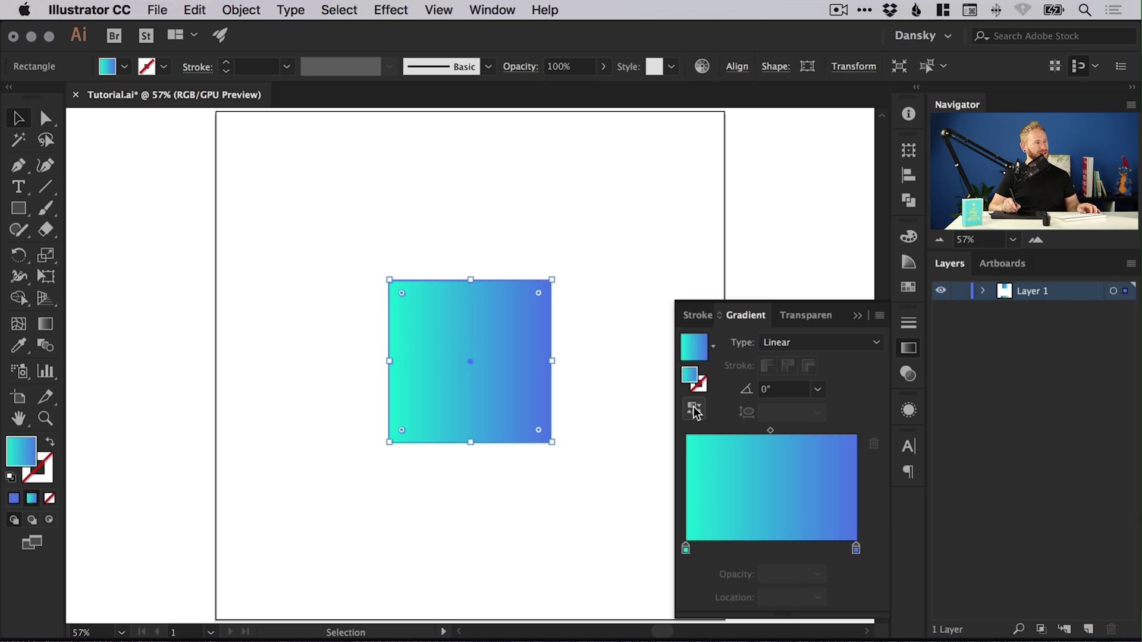
click(694, 412)
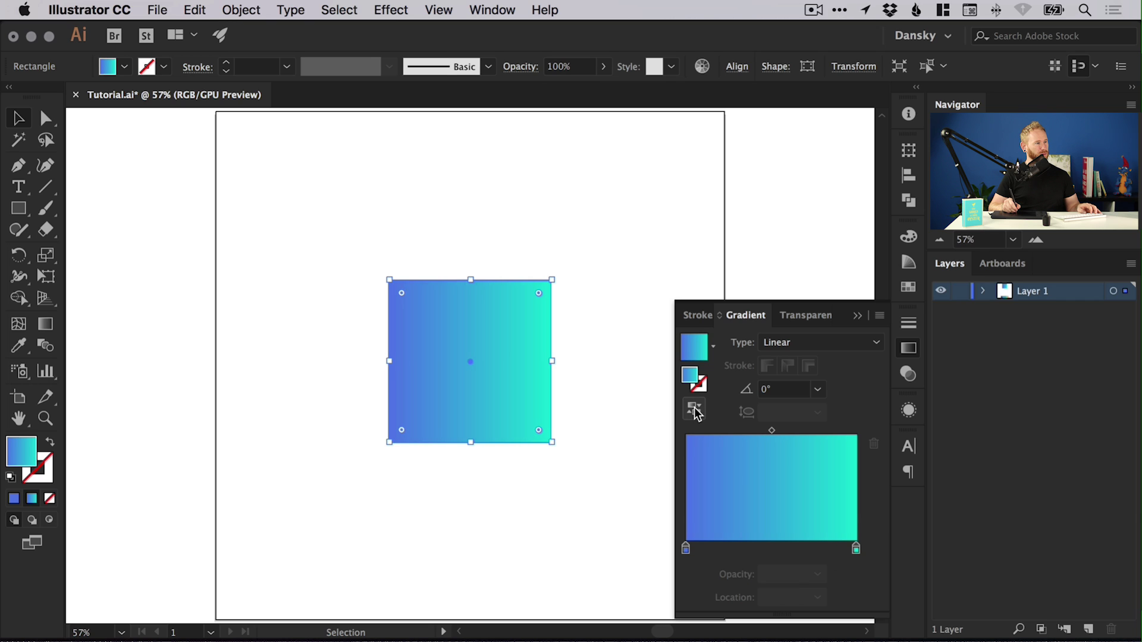
click(695, 412)
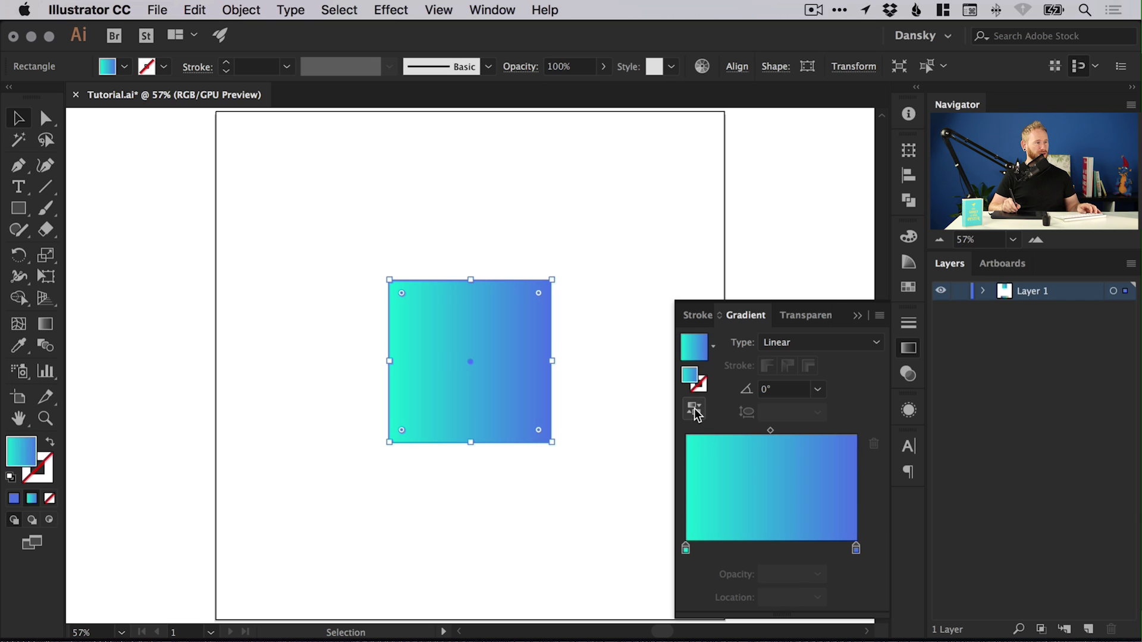
click(695, 412)
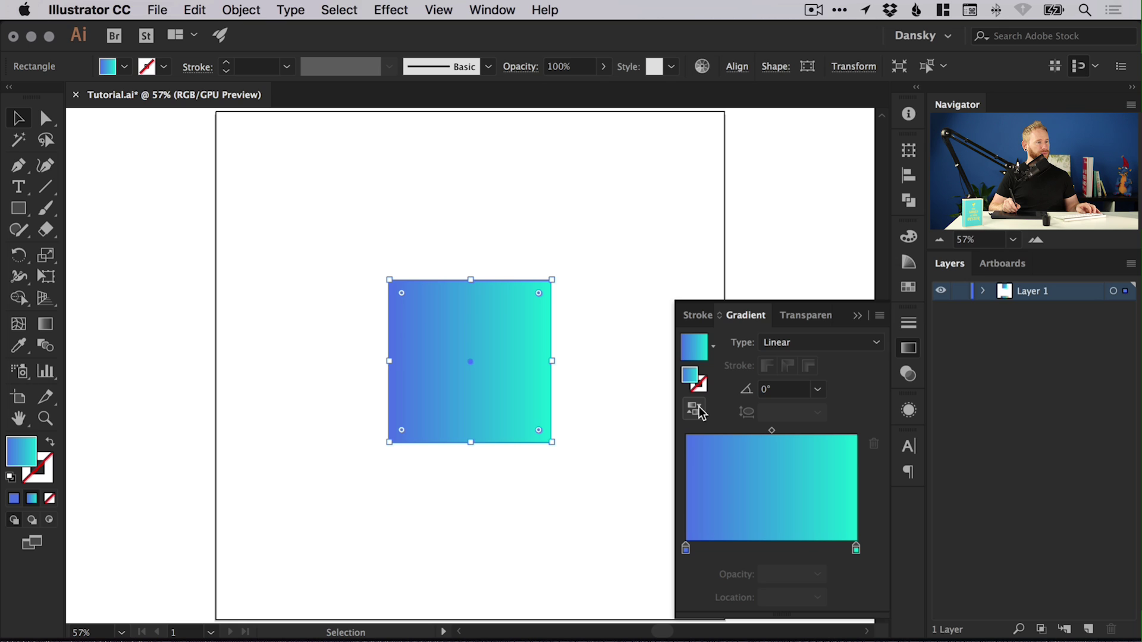
click(792, 389)
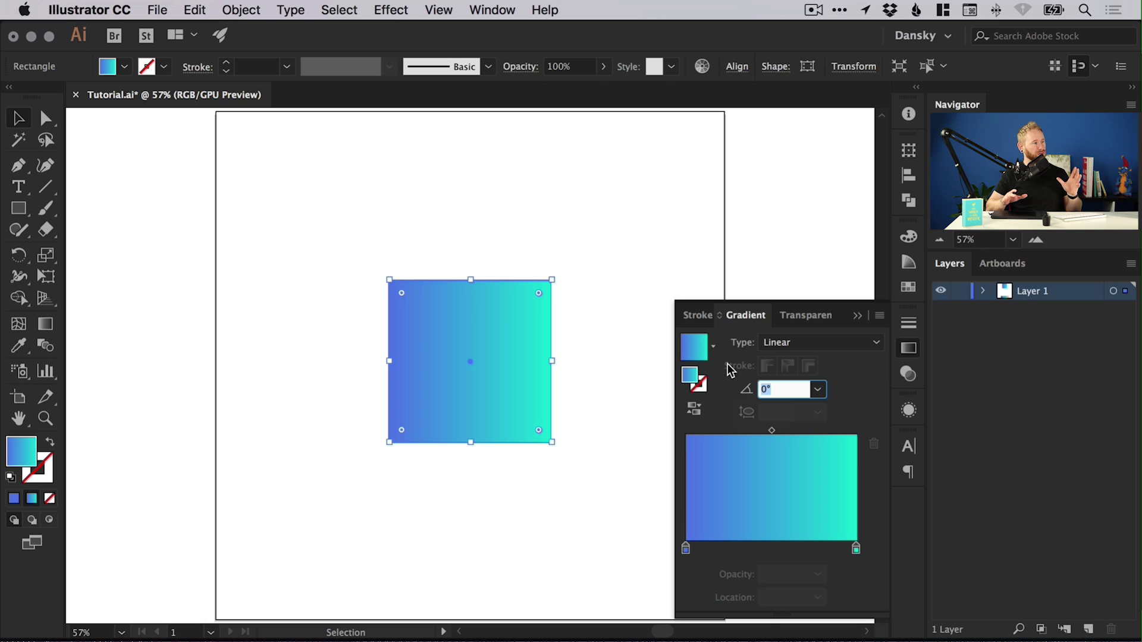
Set the gradient angle to 45°, then to 90° so blue sits at the bottom.
text(45)
key(Return)
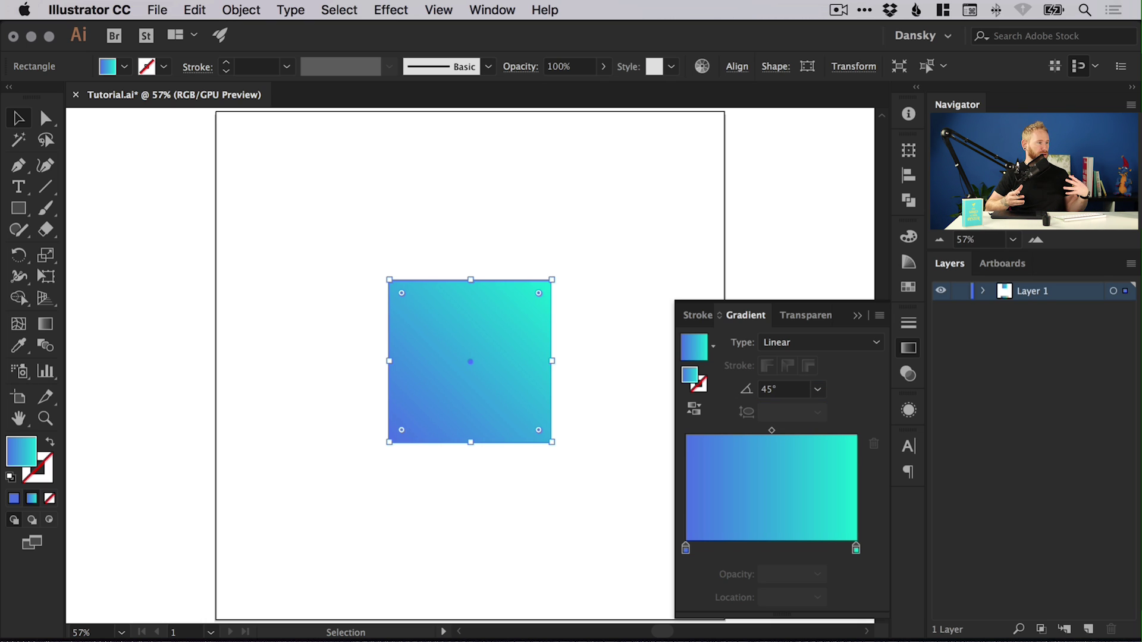
click(791, 393)
text(90)
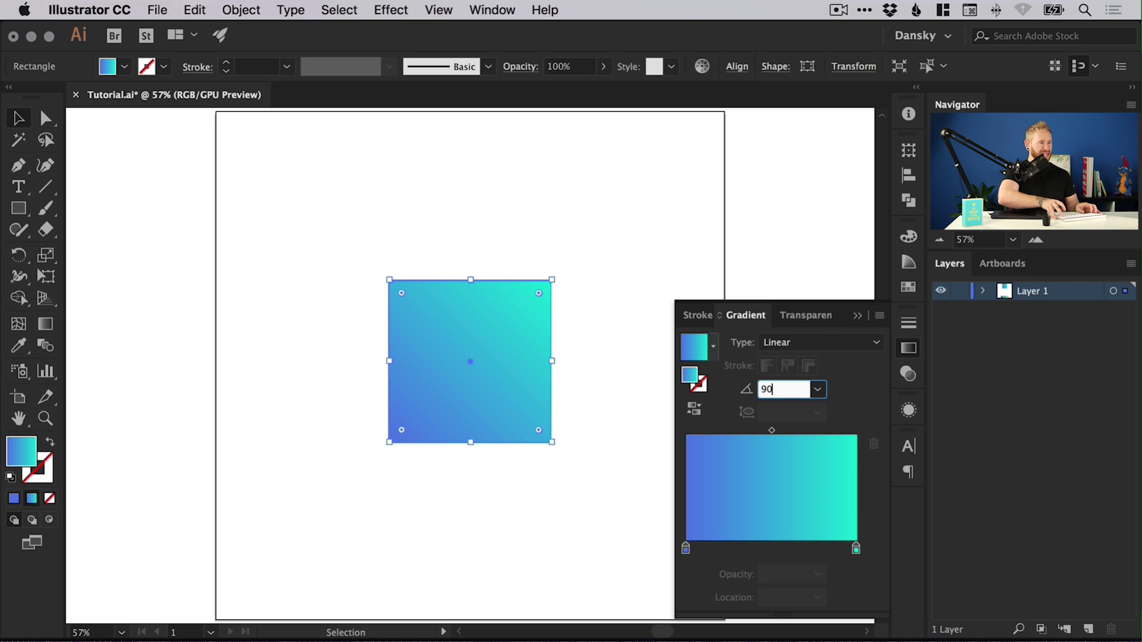
key(Return)
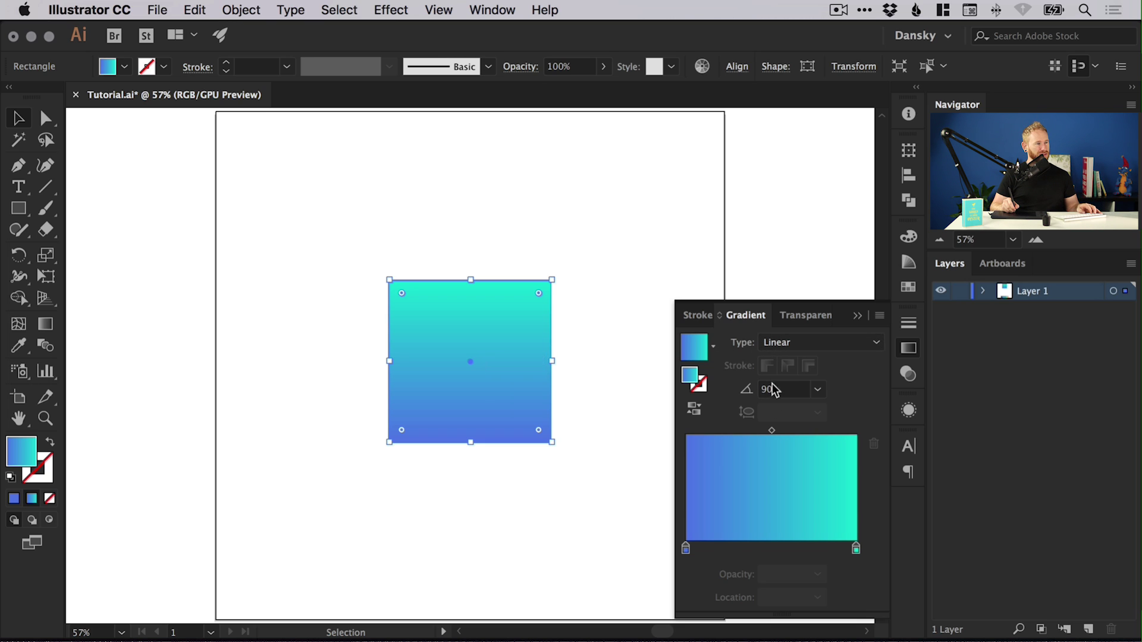
Make the square's gradient radial and reverse it until the centre is teal fading to blue.
click(821, 343)
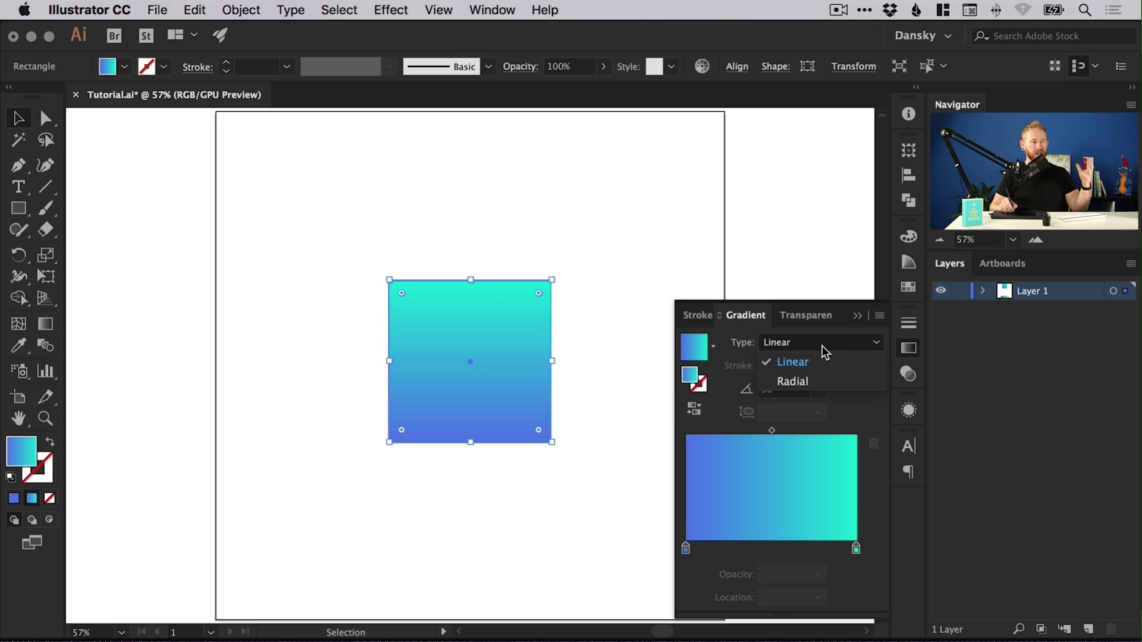
click(829, 384)
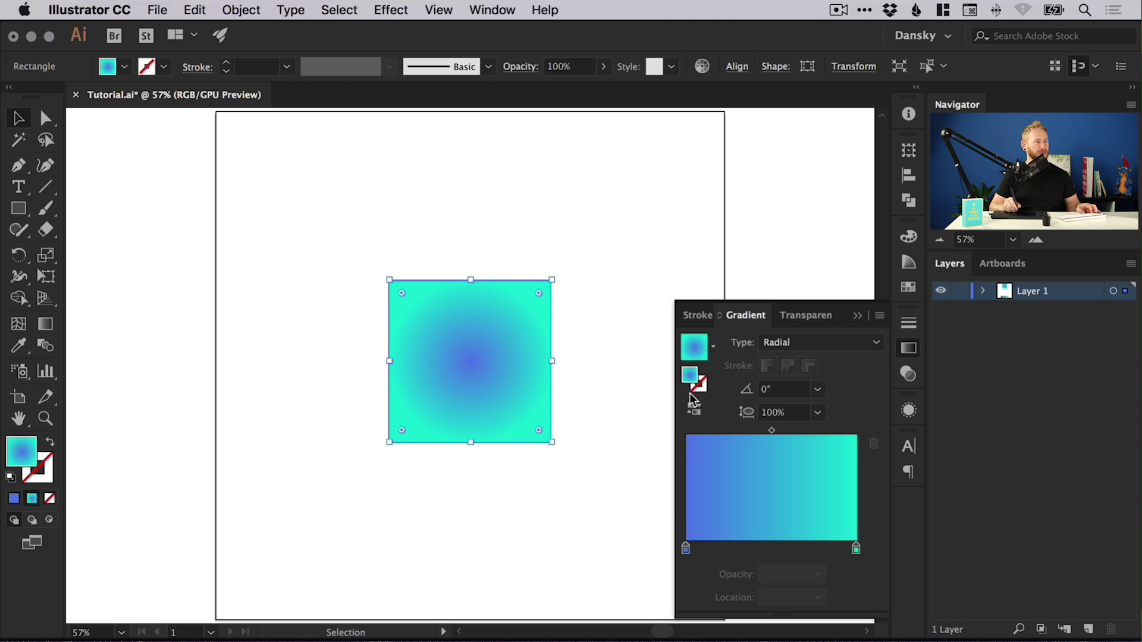
click(694, 411)
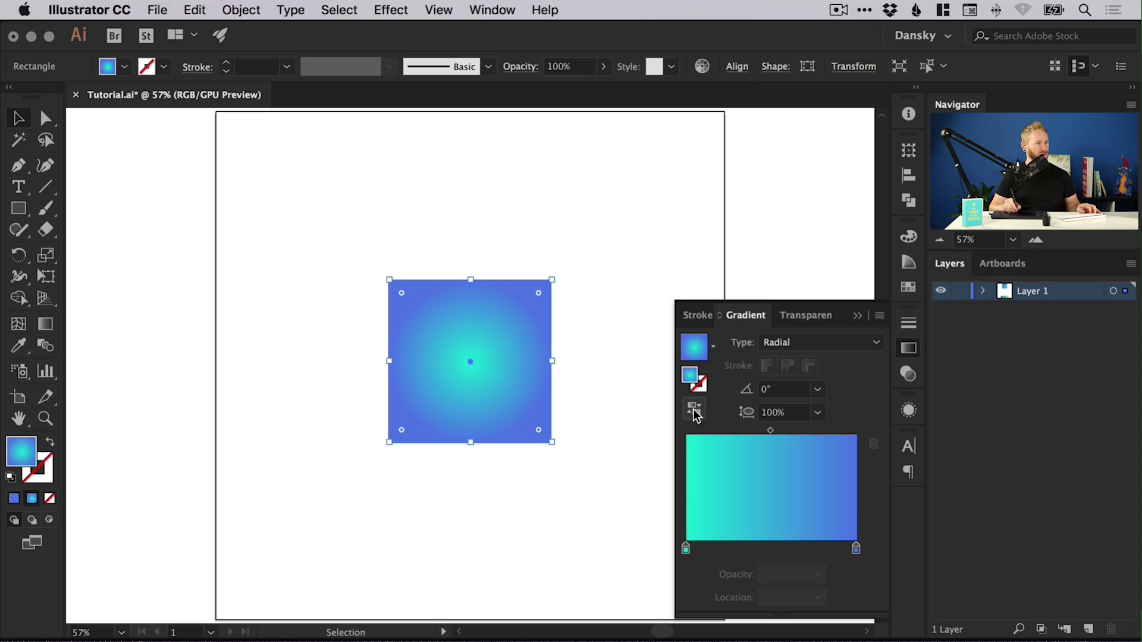
click(695, 411)
click(695, 411)
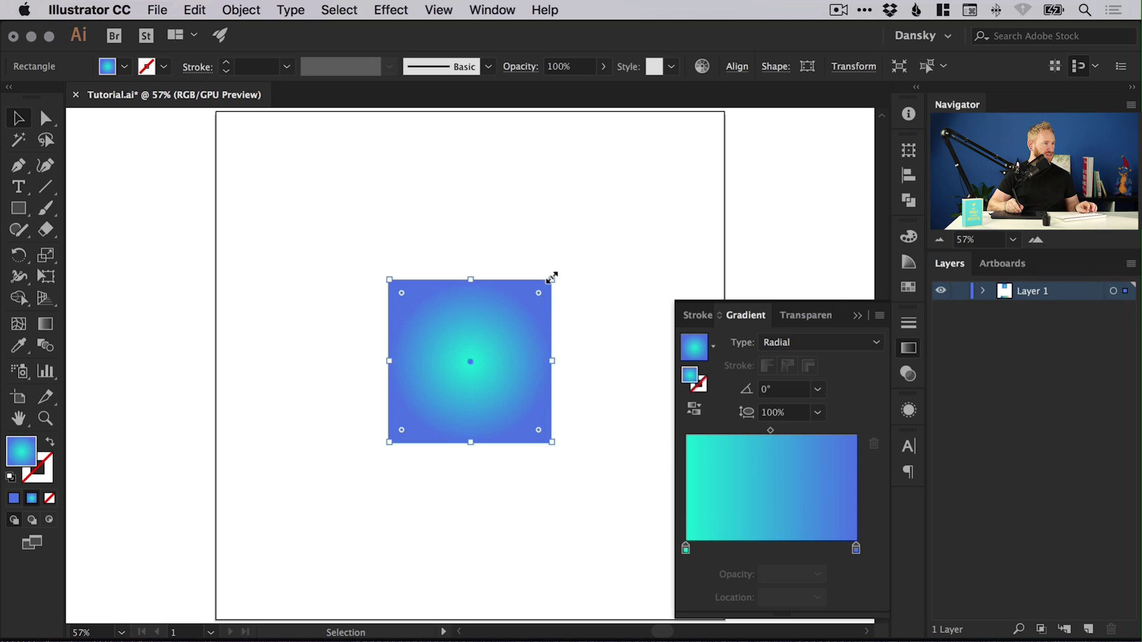
Enlarge the square evenly around its centre and try 50% and 30% gradient aspect ratios.
drag(552, 278, 624, 172)
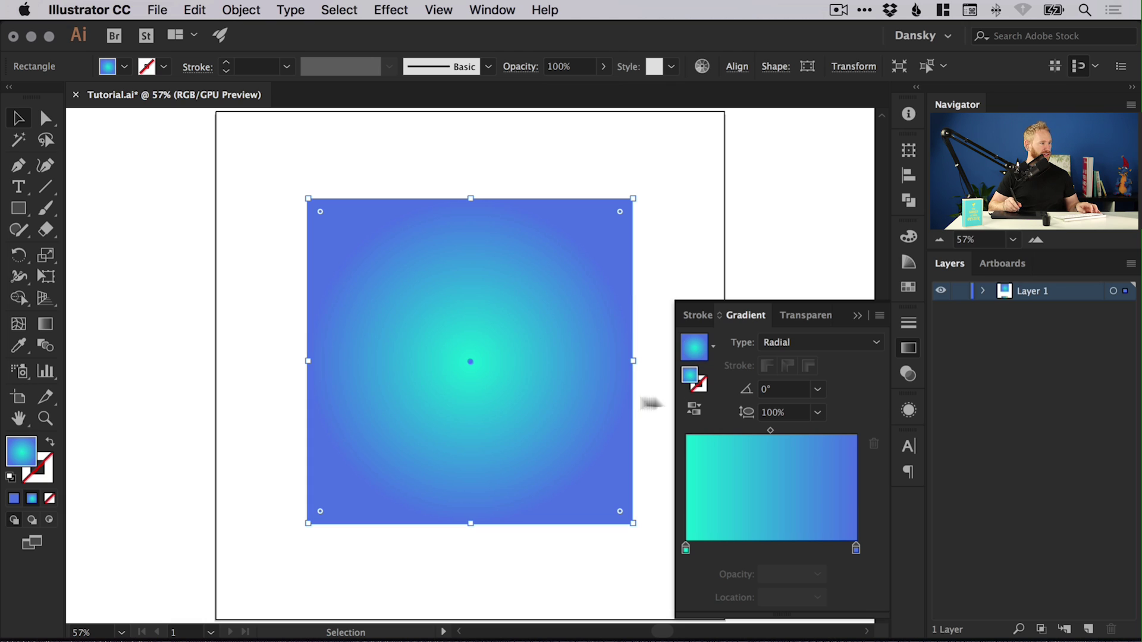
click(820, 417)
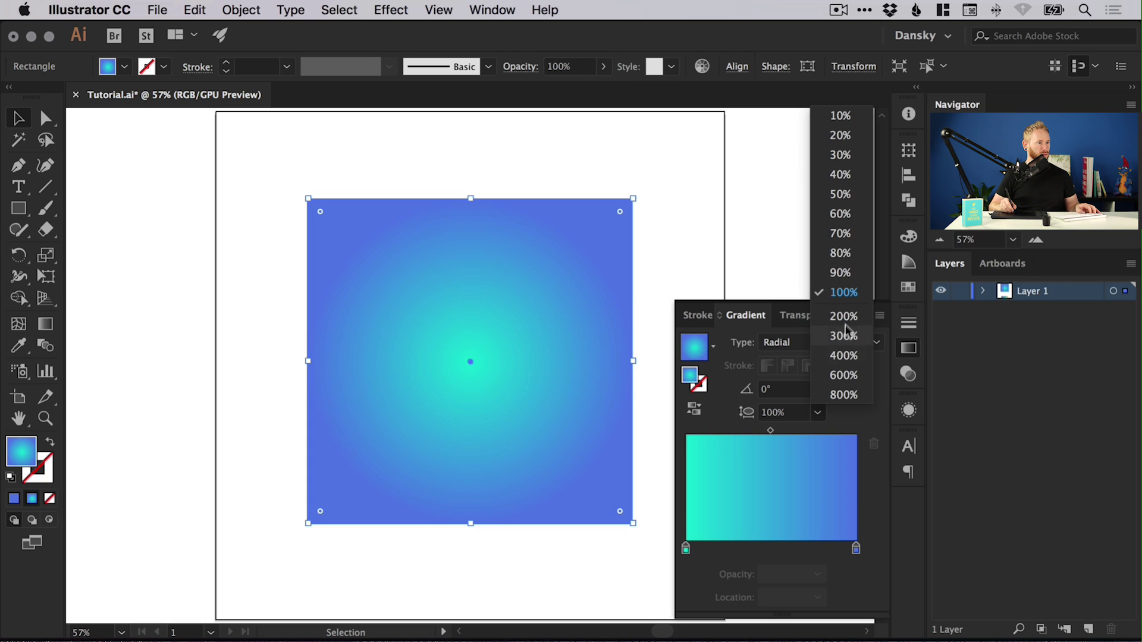
click(841, 194)
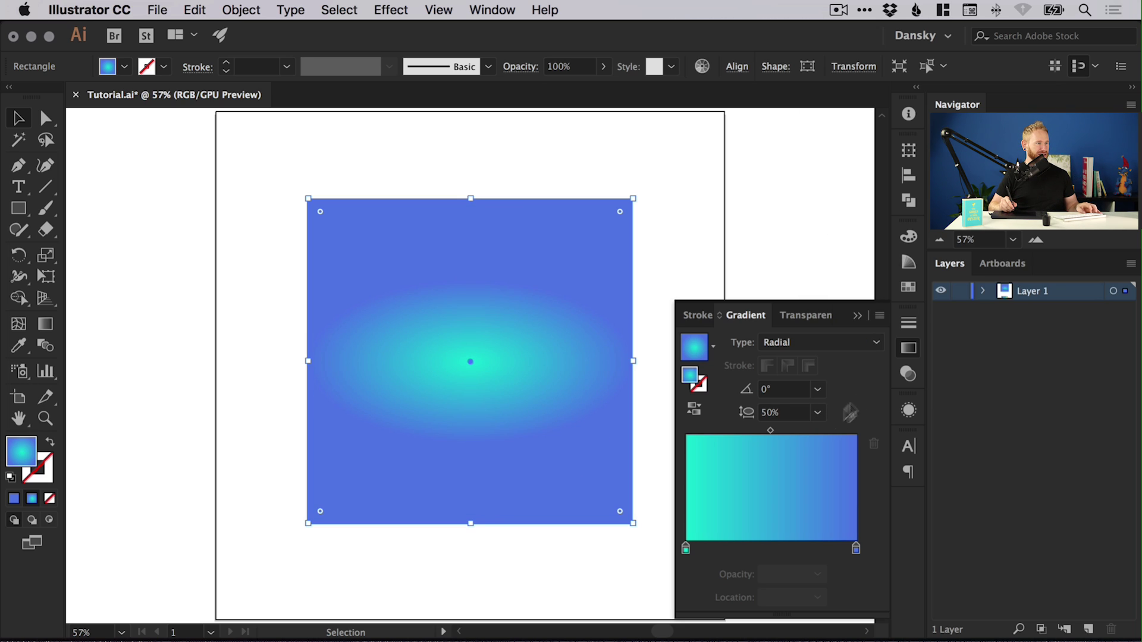
click(818, 412)
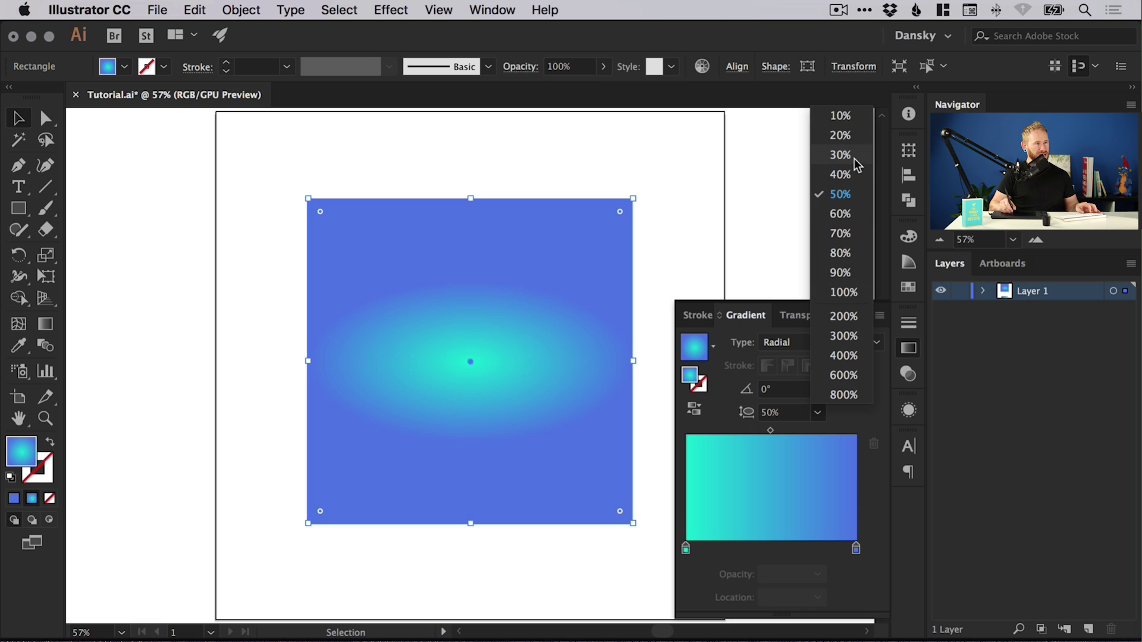
click(846, 150)
Try 20% and 600% gradient aspect ratios, then restore the circular 100% ratio.
click(818, 412)
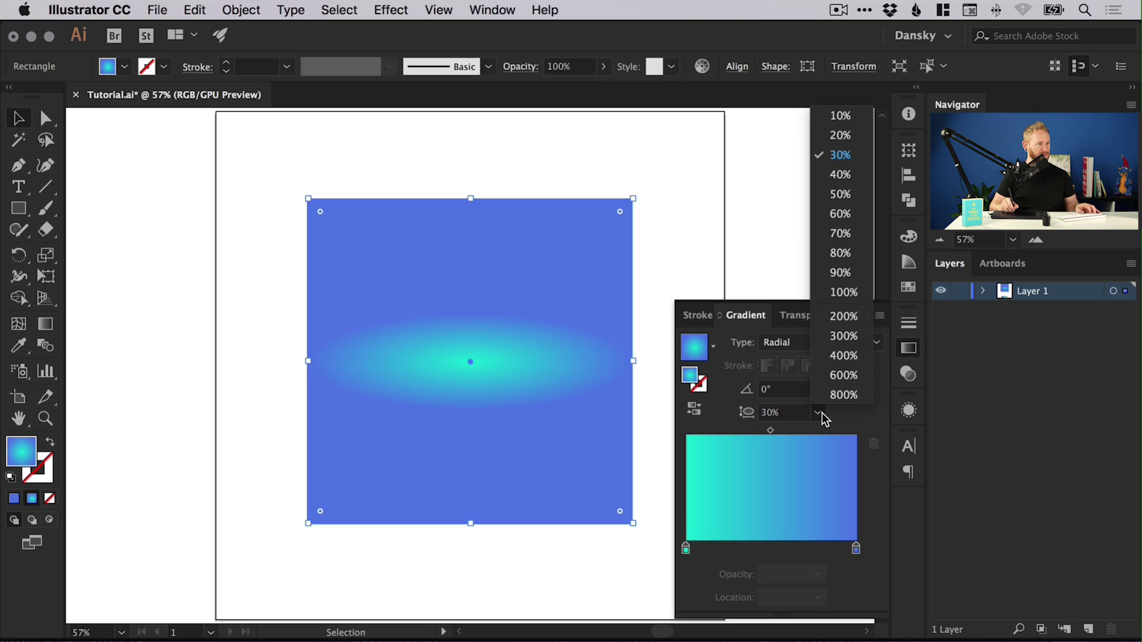
click(839, 137)
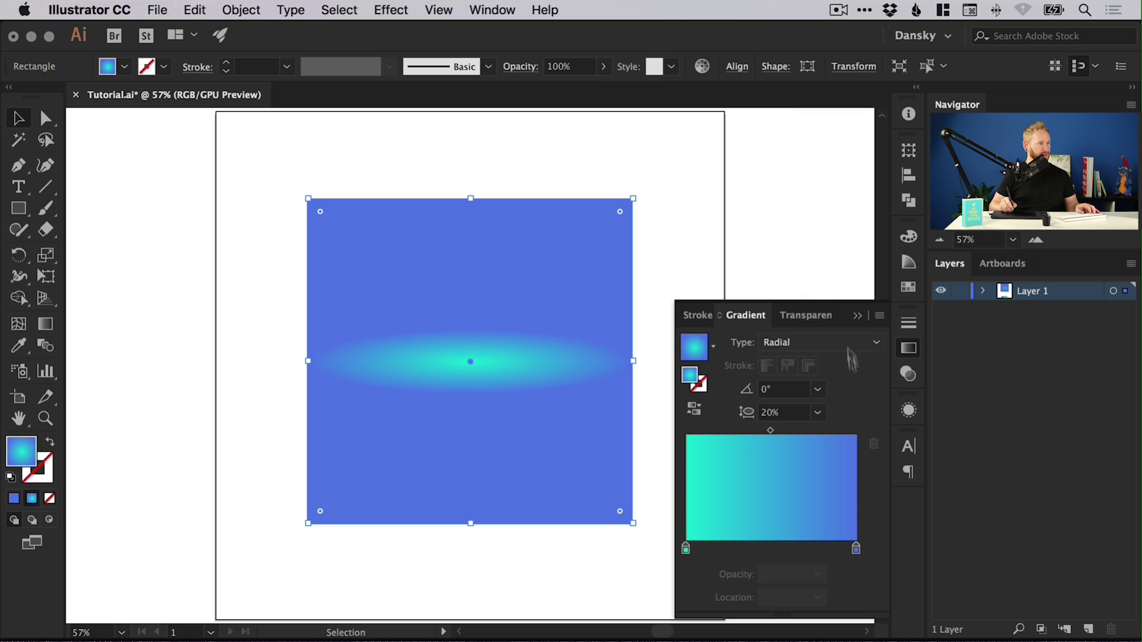
click(818, 413)
click(842, 375)
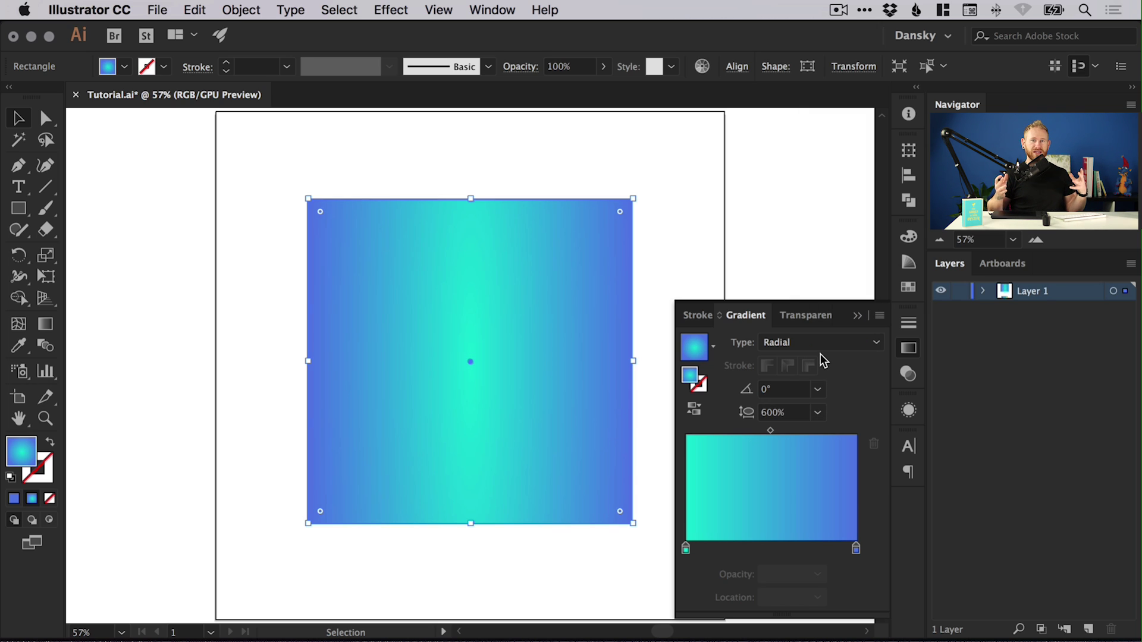
click(818, 412)
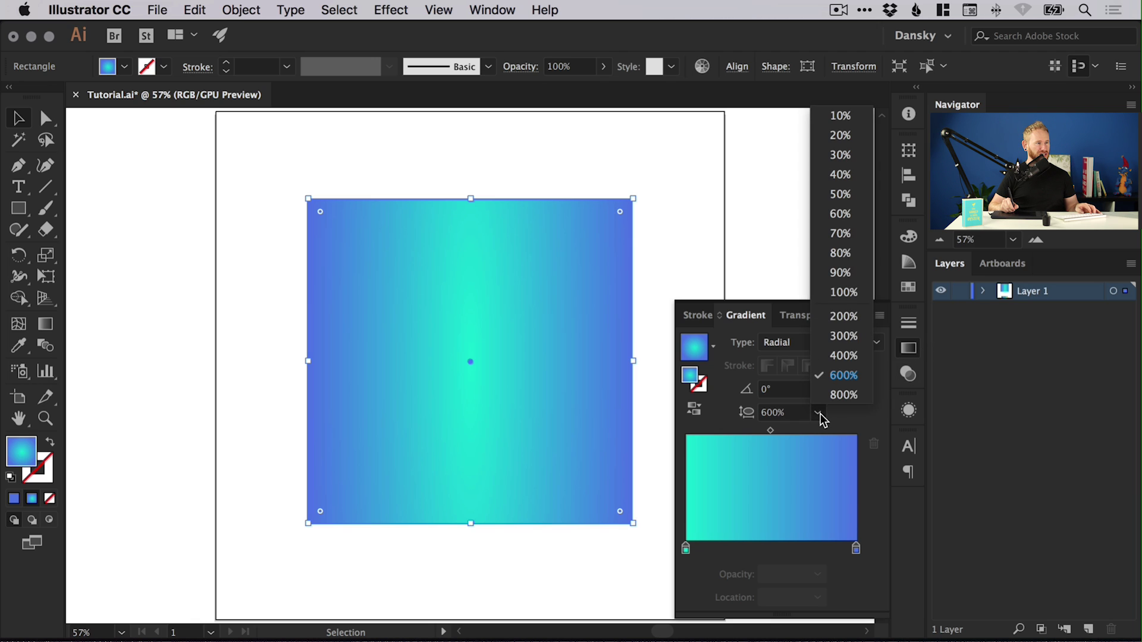
click(851, 292)
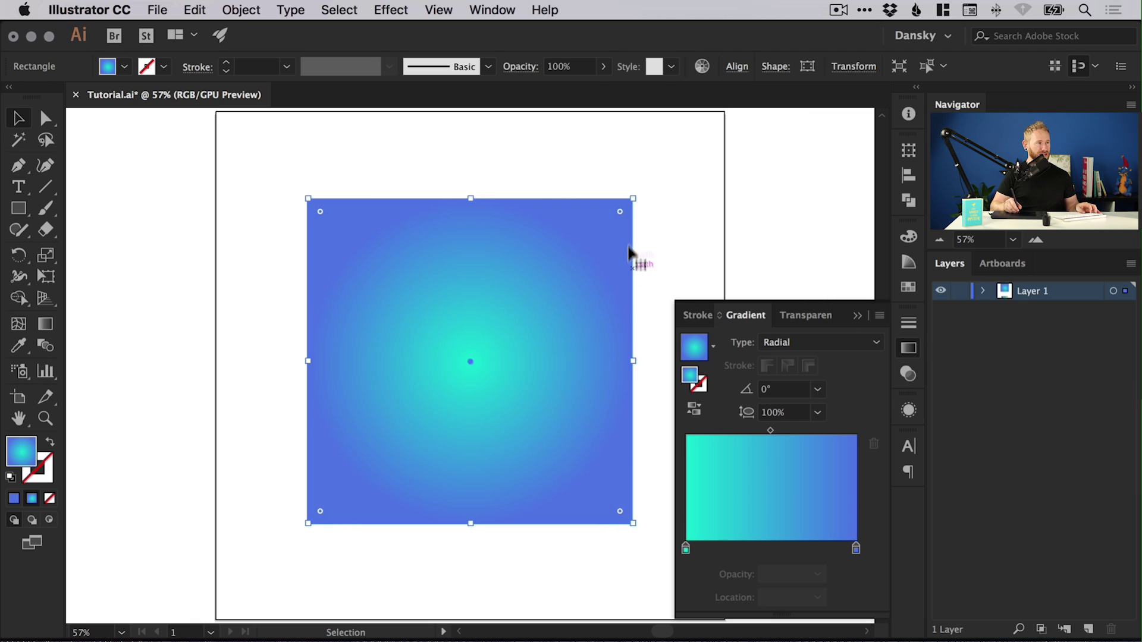
Resize the square, undo and redo to keep the enlargement, and close the gradient settings.
drag(635, 197, 648, 431)
key(super+z)
key(super+z)
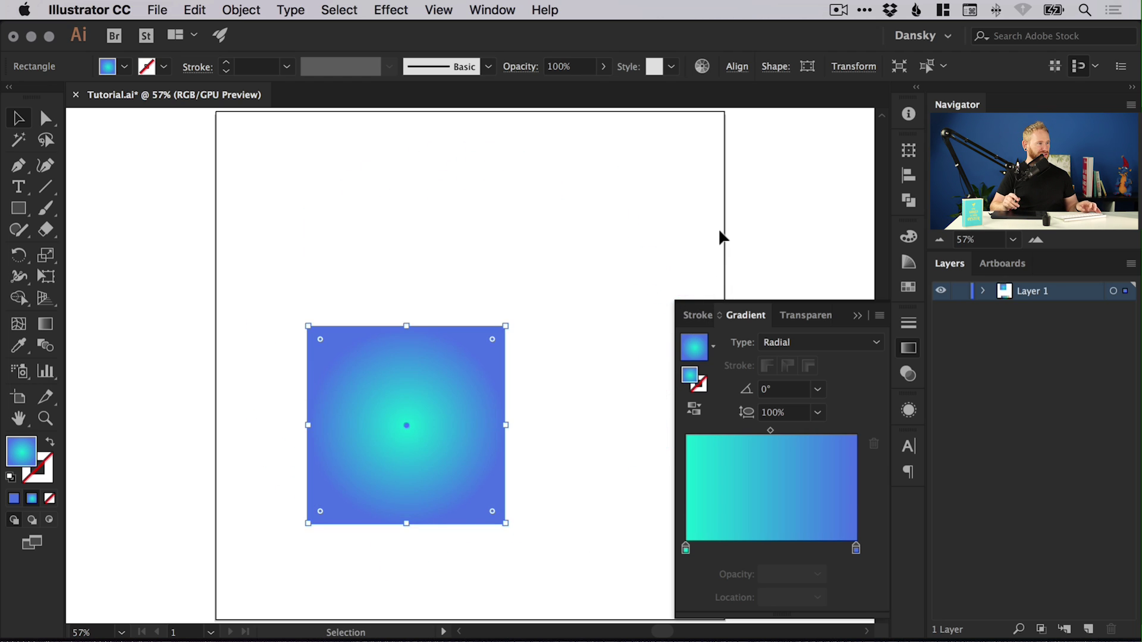
key(super+shift+z)
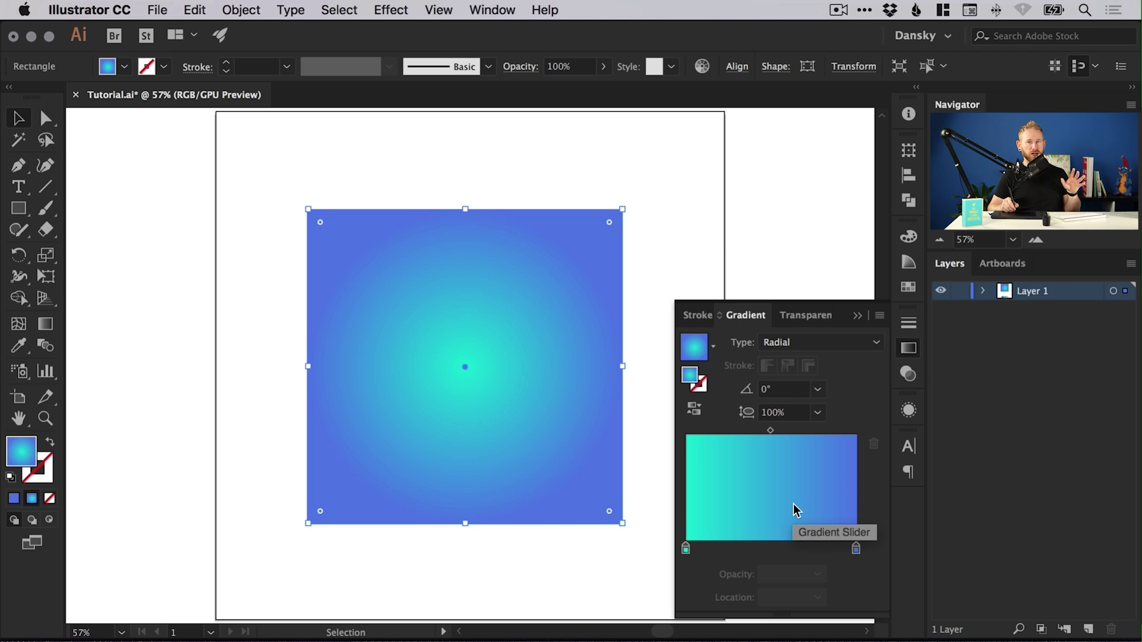
click(909, 347)
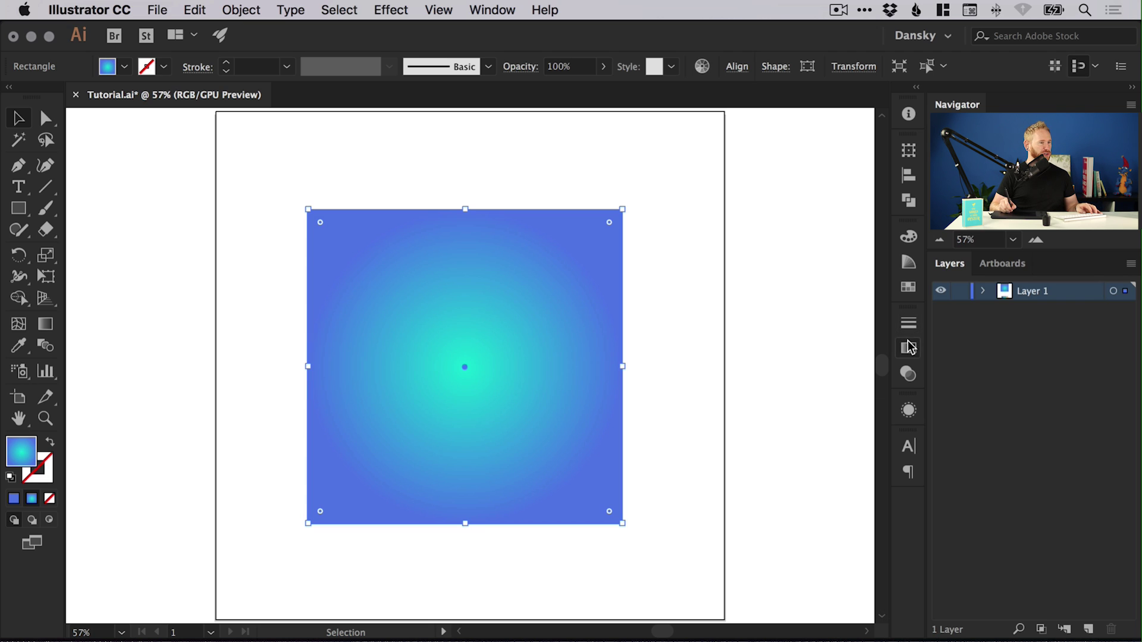
With the Gradient Tool, drag the radial gradient's centre to the right of the middle.
click(48, 322)
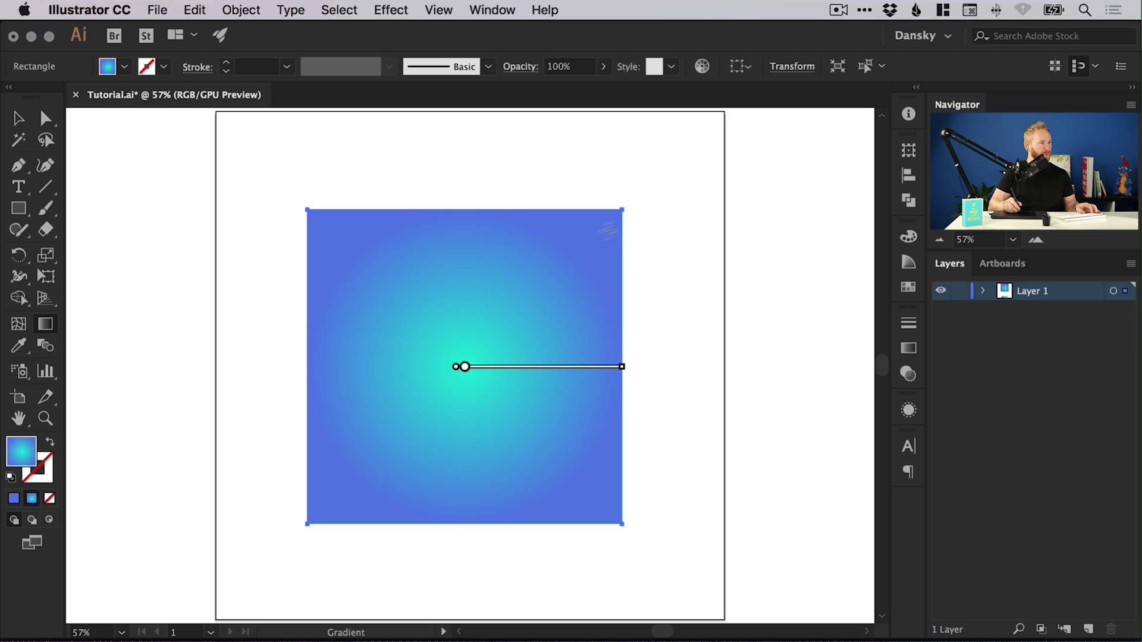
mouse_move(461, 368)
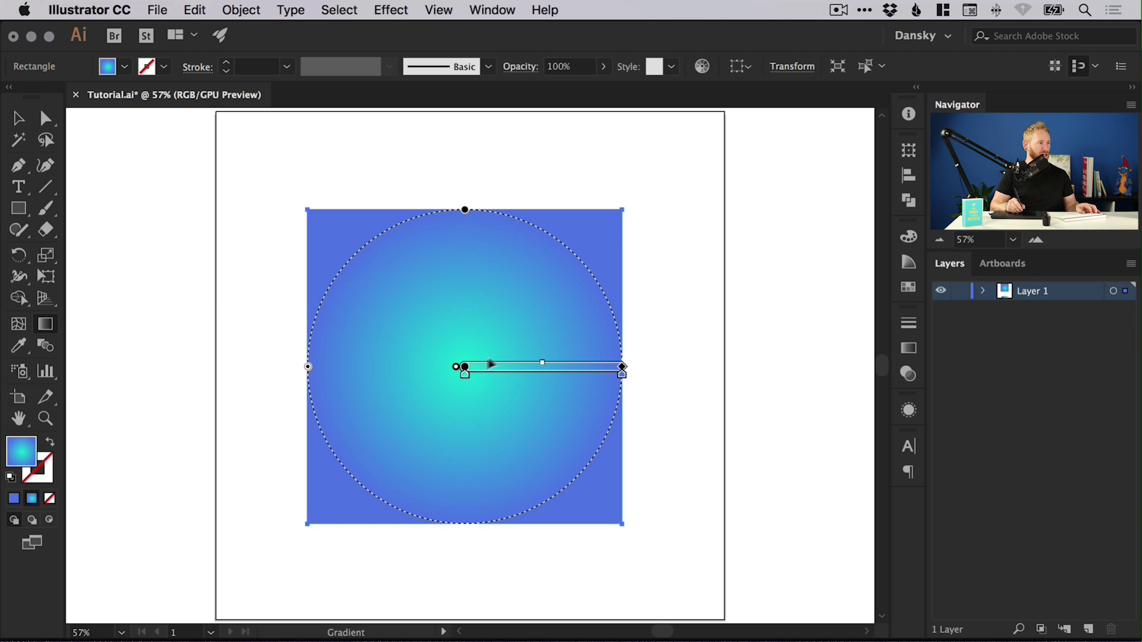
mouse_move(464, 368)
mouse_down()
mouse_move(391, 362)
mouse_move(481, 284)
mouse_move(536, 373)
mouse_up()
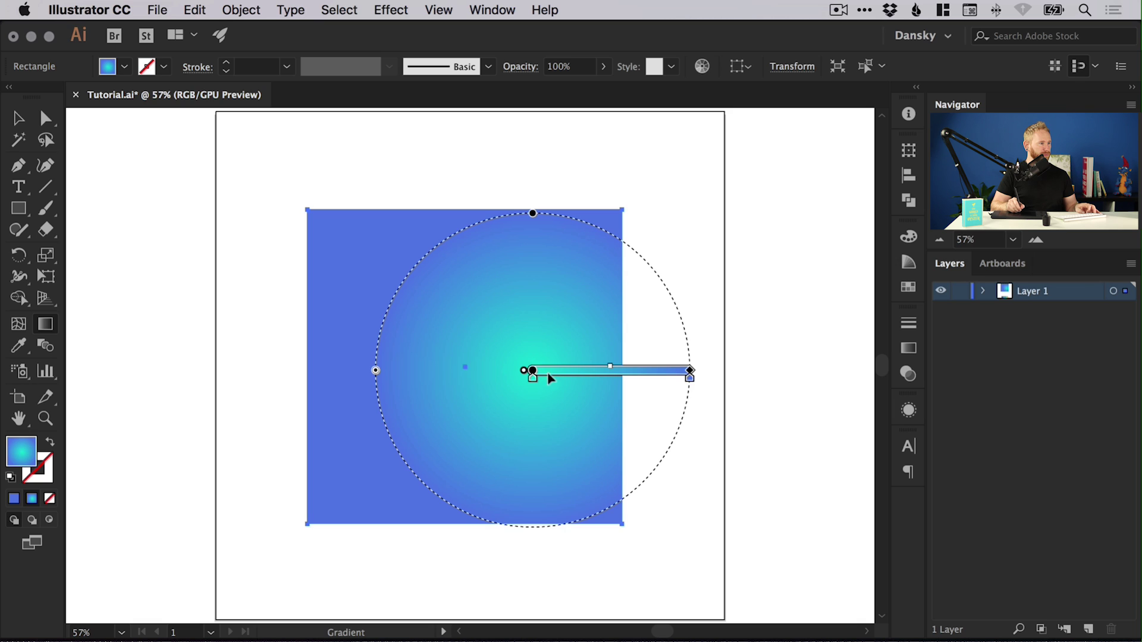
Change the square's gradient type back to Linear in the Gradient settings.
click(908, 348)
click(782, 342)
click(801, 361)
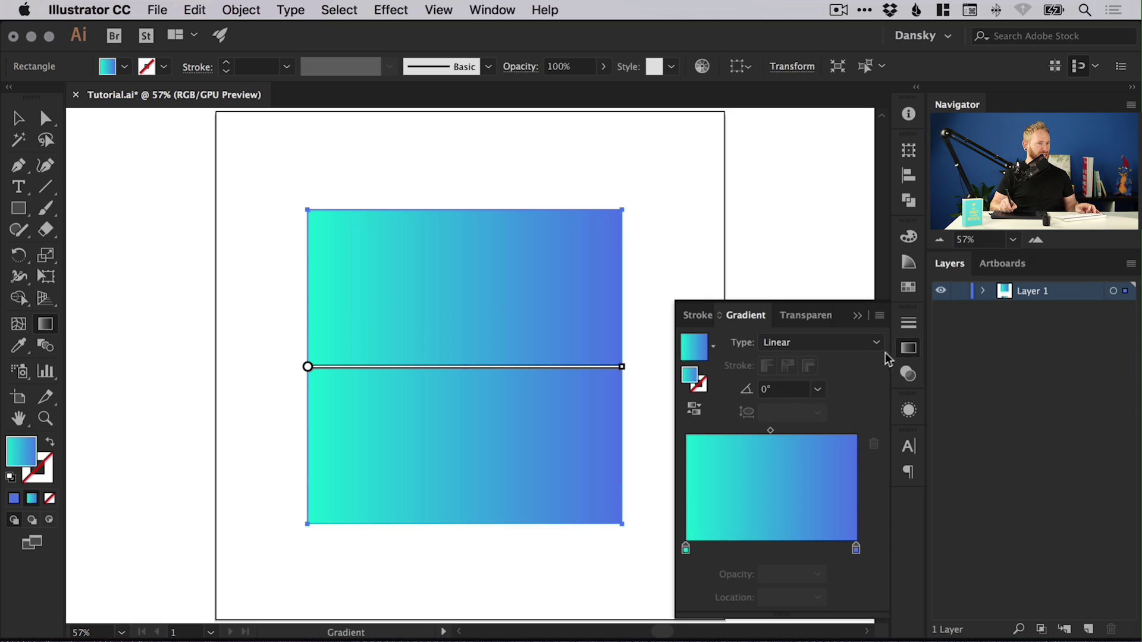
click(907, 349)
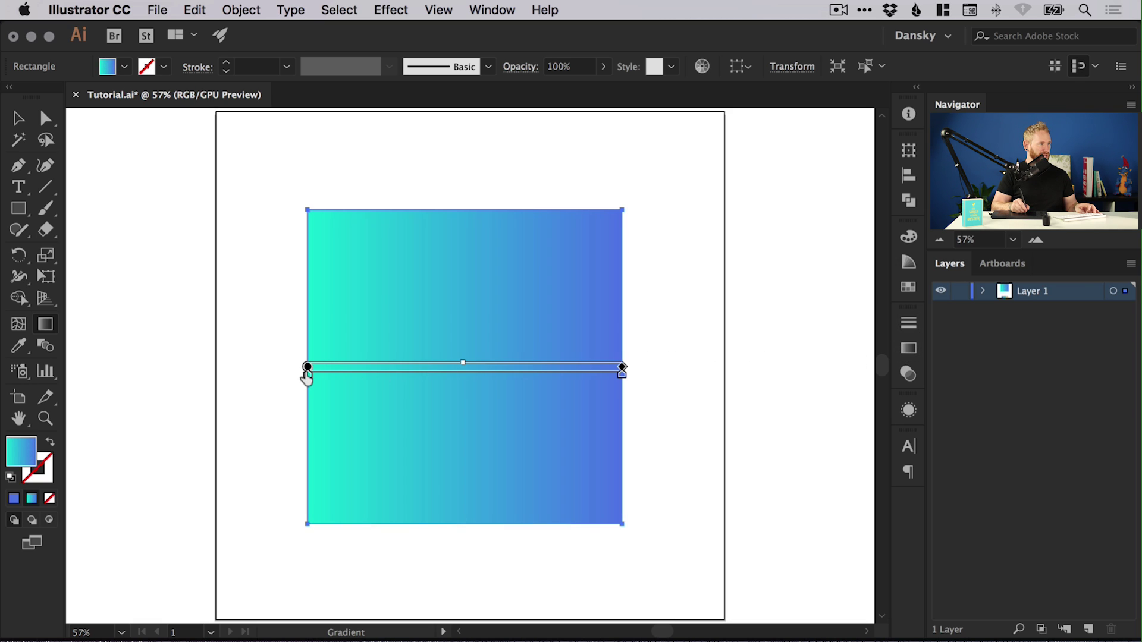
Widen the teal by moving the left stop, make the 71.38% stop yellow, and shift it left.
mouse_move(308, 382)
mouse_down()
mouse_move(421, 382)
mouse_move(312, 385)
mouse_up()
drag(365, 376, 373, 376)
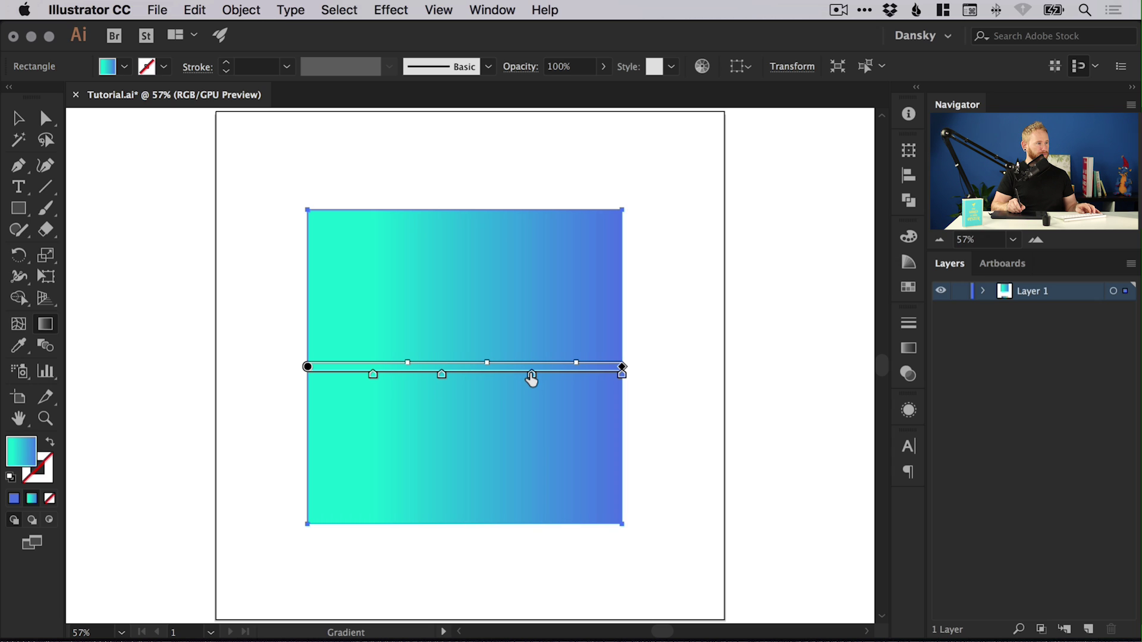
double_click(531, 376)
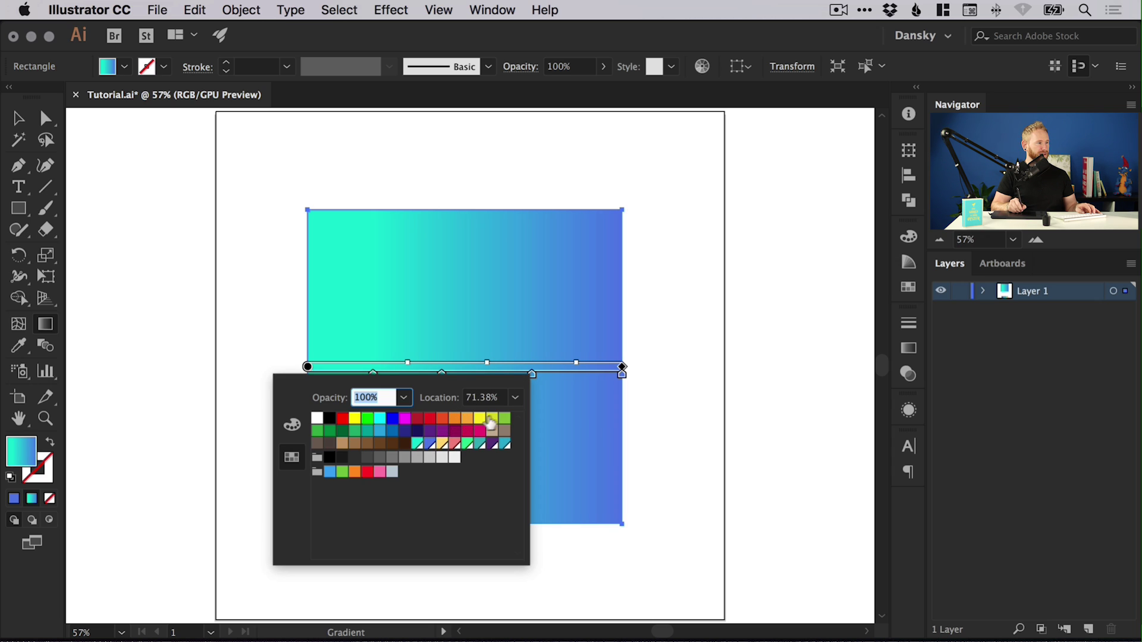
click(443, 443)
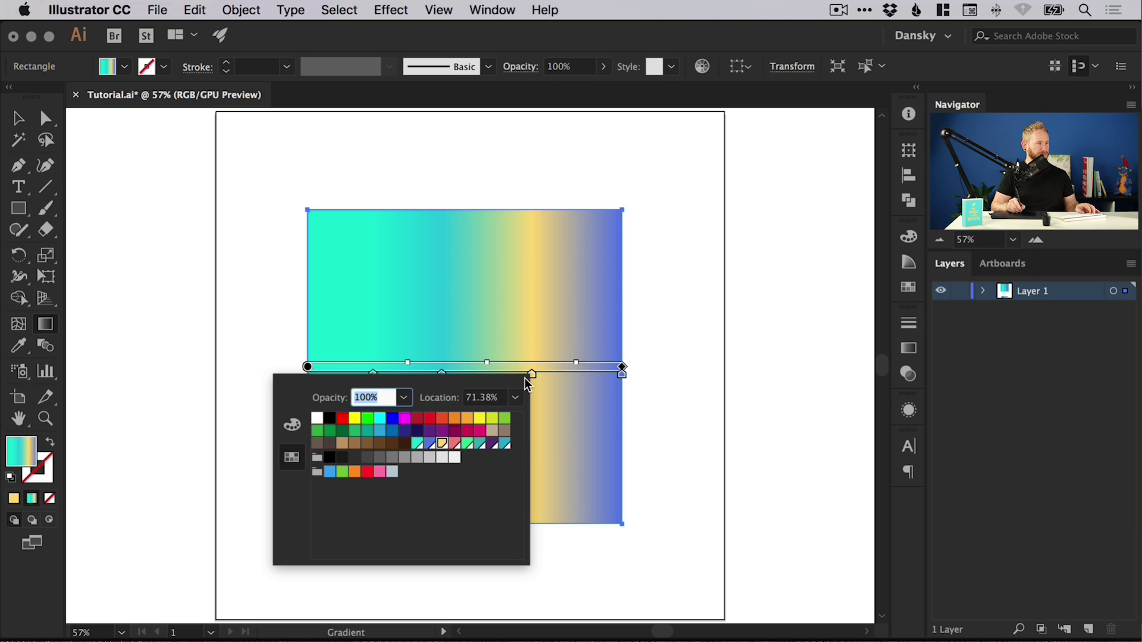
drag(533, 379, 512, 377)
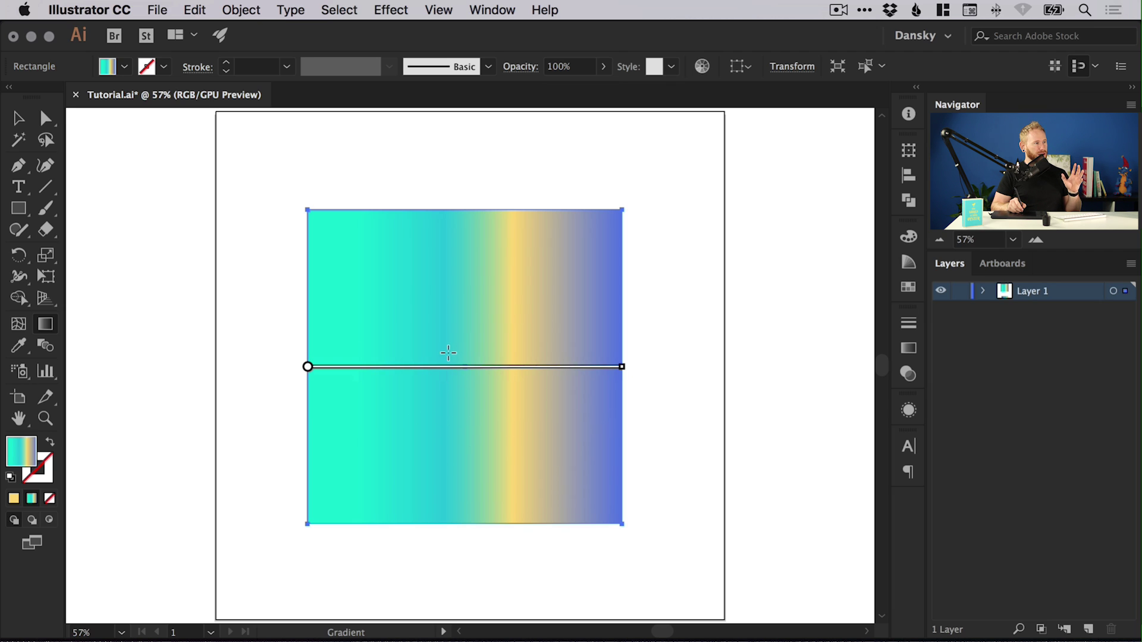
Nudge the yellow stop right and pull the blue end stop inward on the annotator.
click(909, 349)
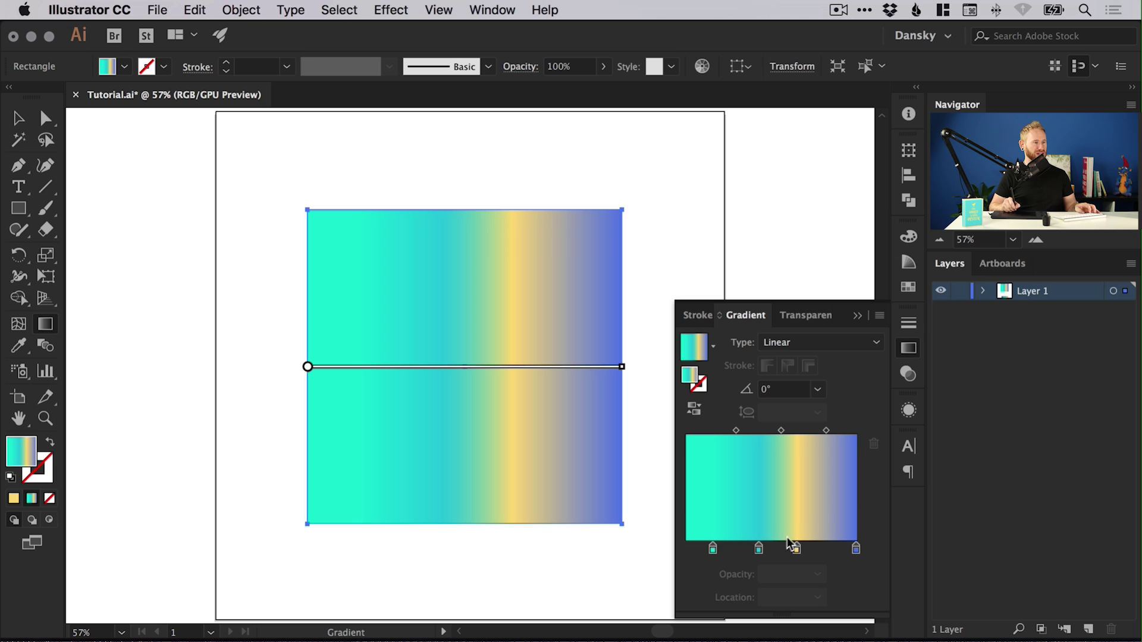
click(909, 349)
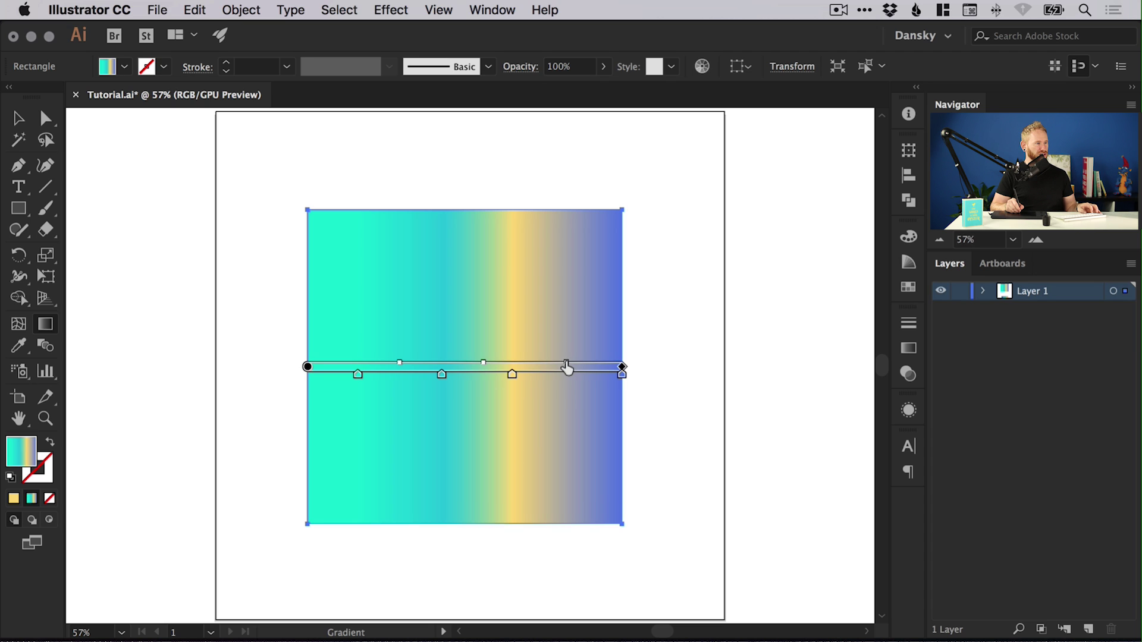
drag(513, 382, 525, 380)
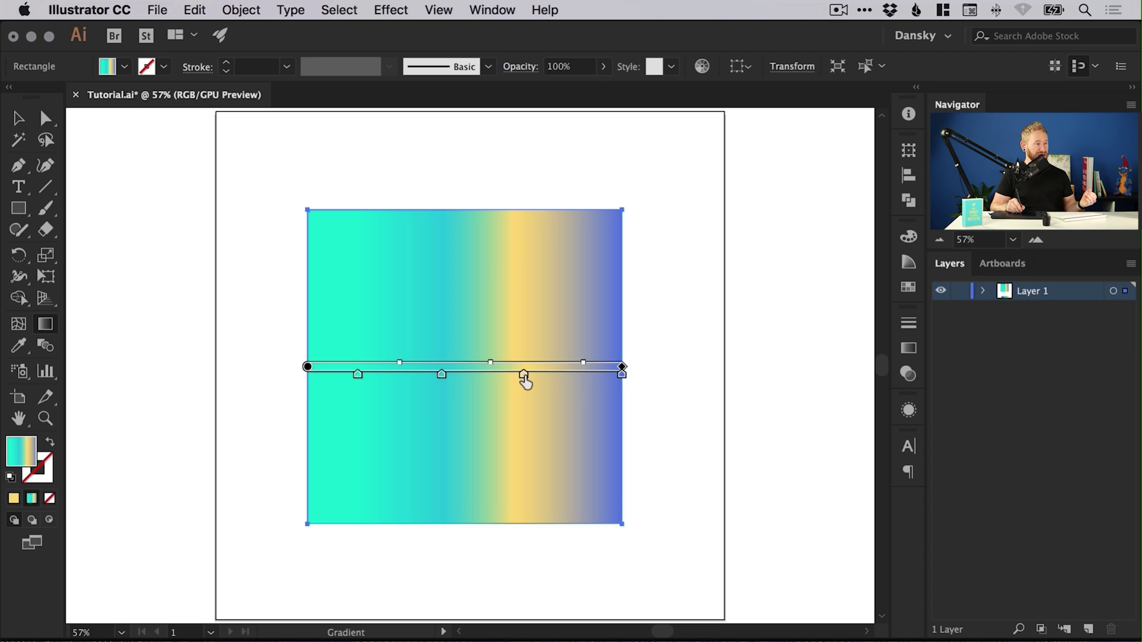
mouse_move(619, 380)
mouse_down()
mouse_move(584, 387)
mouse_move(435, 370)
mouse_move(436, 416)
mouse_up()
Remove the middle stops, move the gradient's start point, and shorten it from the end.
drag(512, 380, 512, 423)
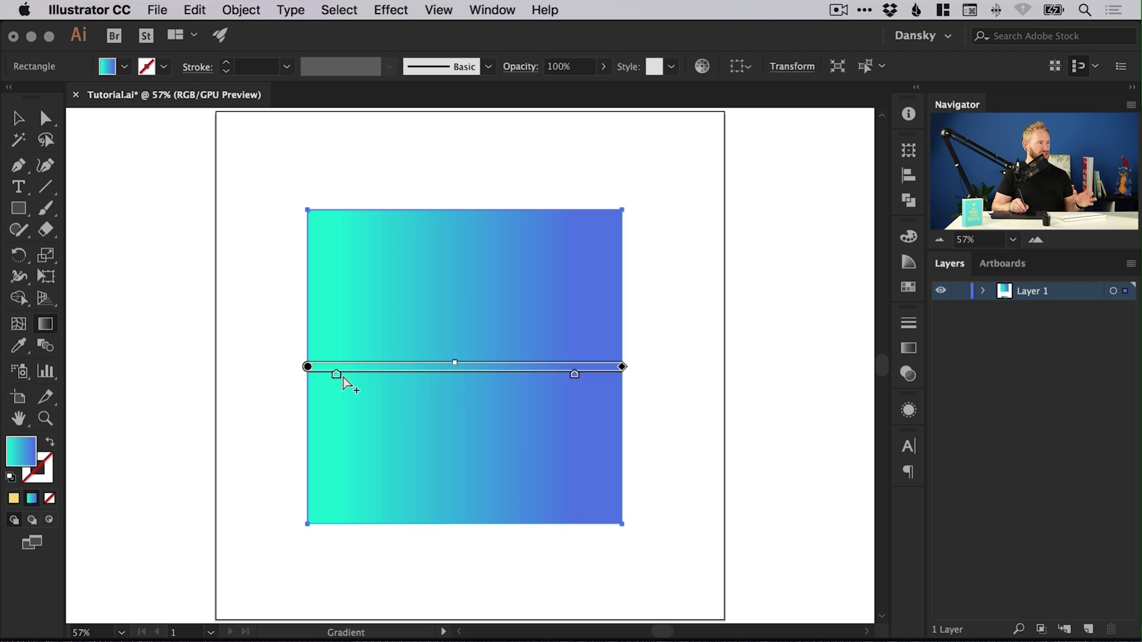
drag(307, 367, 377, 253)
mouse_move(363, 369)
mouse_down()
mouse_move(495, 372)
mouse_move(273, 367)
mouse_up()
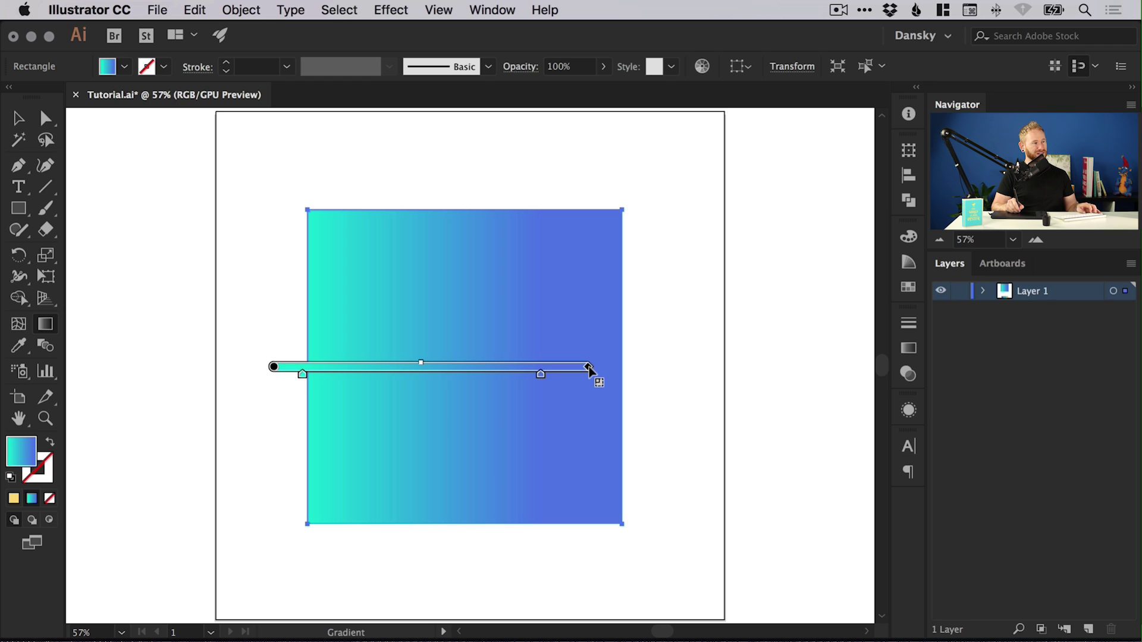
mouse_move(589, 367)
mouse_down()
mouse_move(580, 423)
mouse_move(479, 425)
mouse_move(466, 390)
mouse_move(561, 367)
mouse_up()
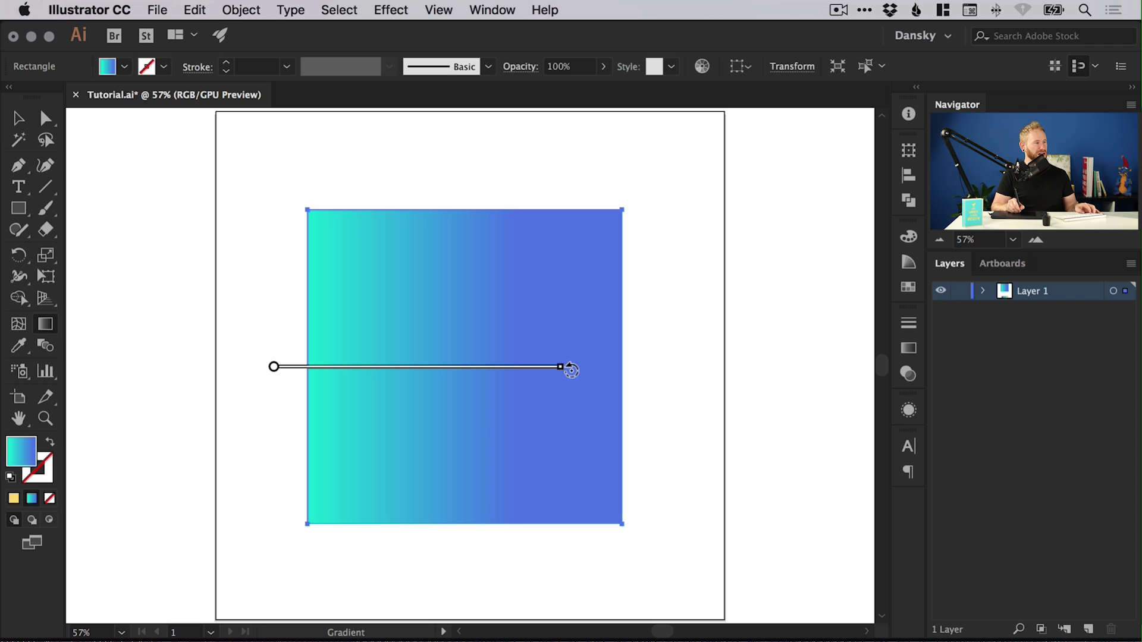
Rotate the gradient diagonally, shift it, then redraw it as a short vertical teal-to-blue band.
mouse_move(571, 369)
mouse_down()
mouse_move(566, 396)
mouse_move(454, 497)
mouse_move(476, 438)
mouse_up()
mouse_move(429, 360)
drag(429, 349, 451, 364)
drag(604, 446, 607, 472)
drag(459, 436, 459, 460)
Revert to the multi-stop gradient with yellow and briefly show then hide the gradient settings.
click(27, 125)
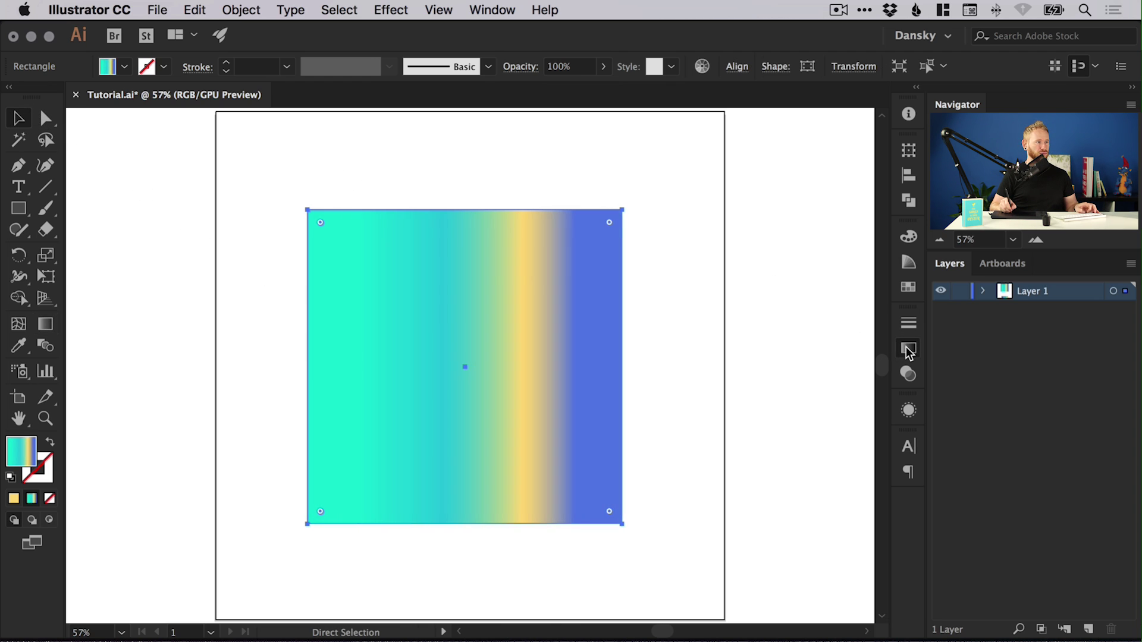
click(907, 350)
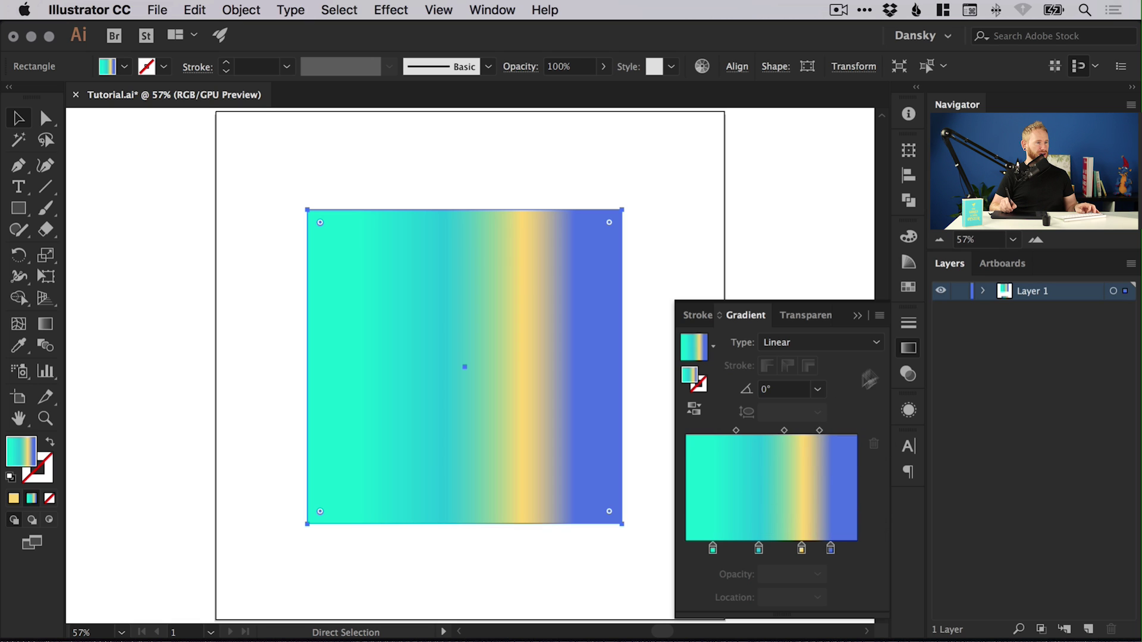
click(907, 351)
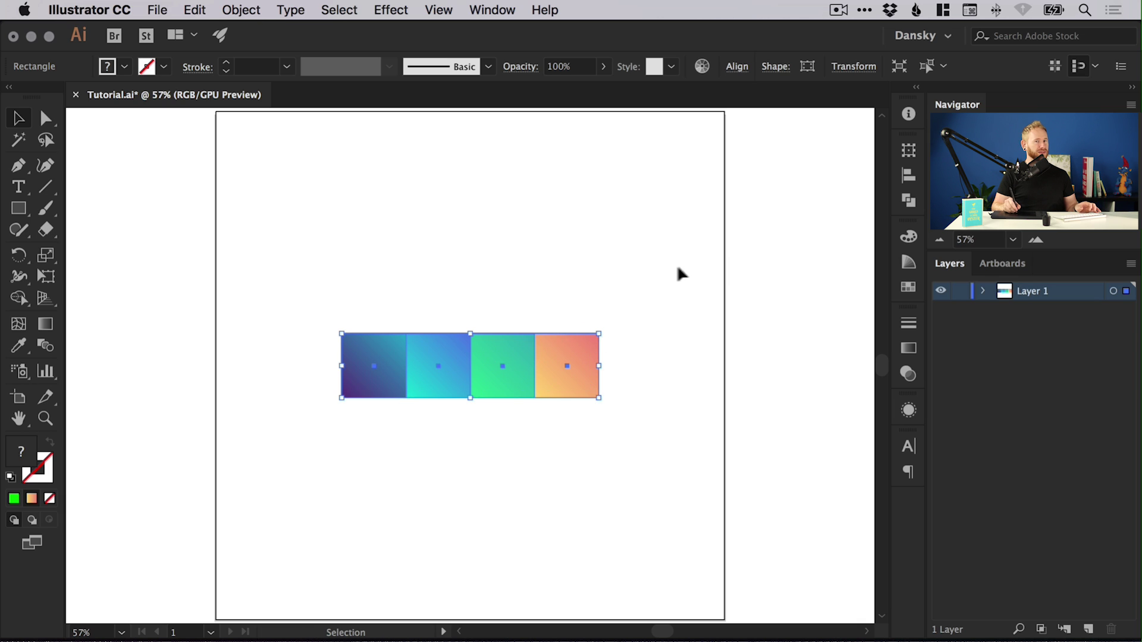
Open the Swatches panel, zoom in on the four squares, deselect all, and switch to Direct Selection (A).
click(690, 273)
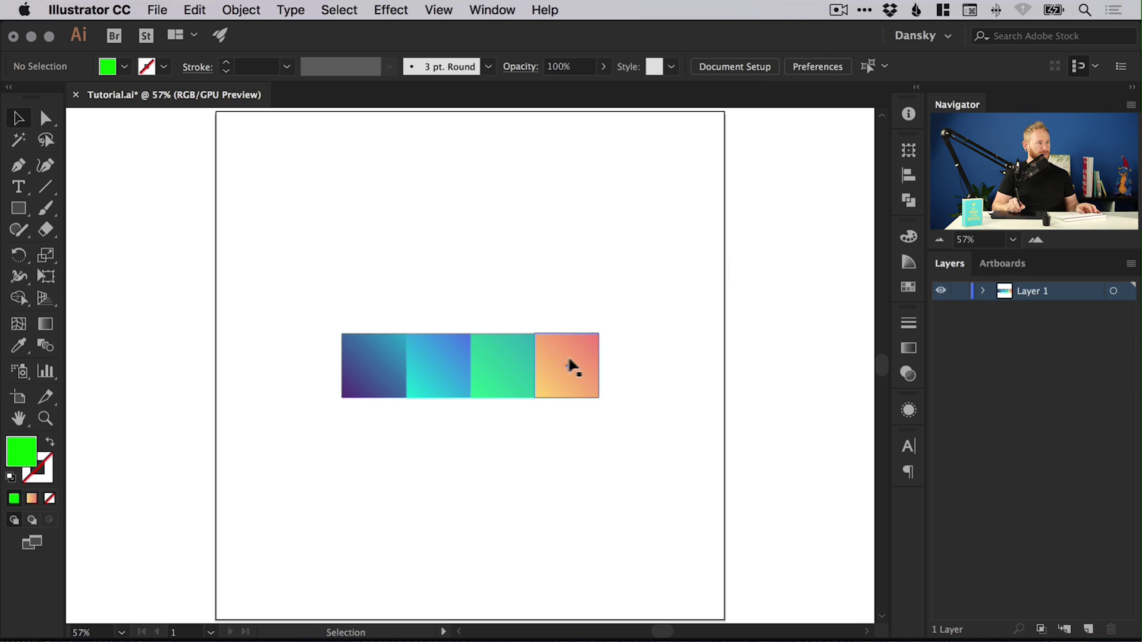
click(907, 290)
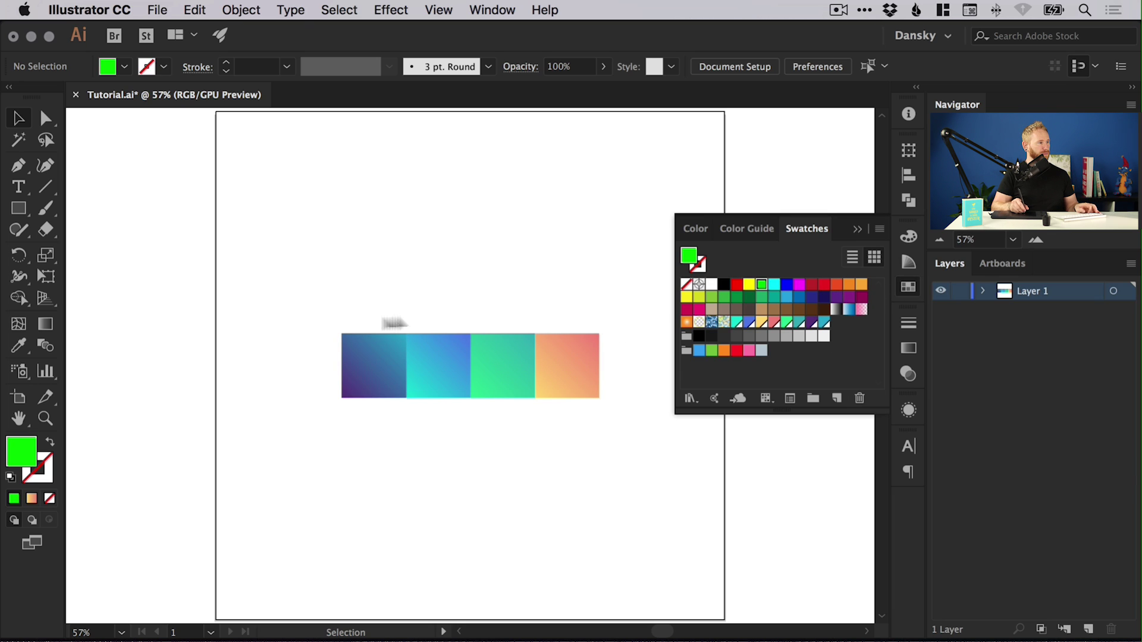
drag(275, 292, 647, 436)
key(super+a)
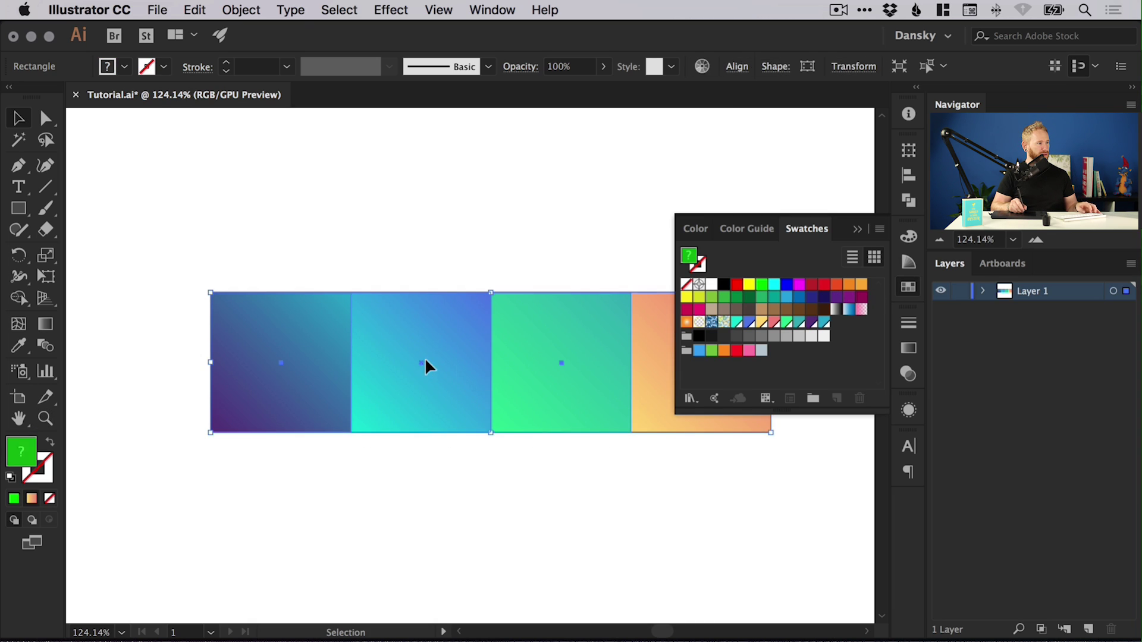
key(super+shift+a)
key(a)
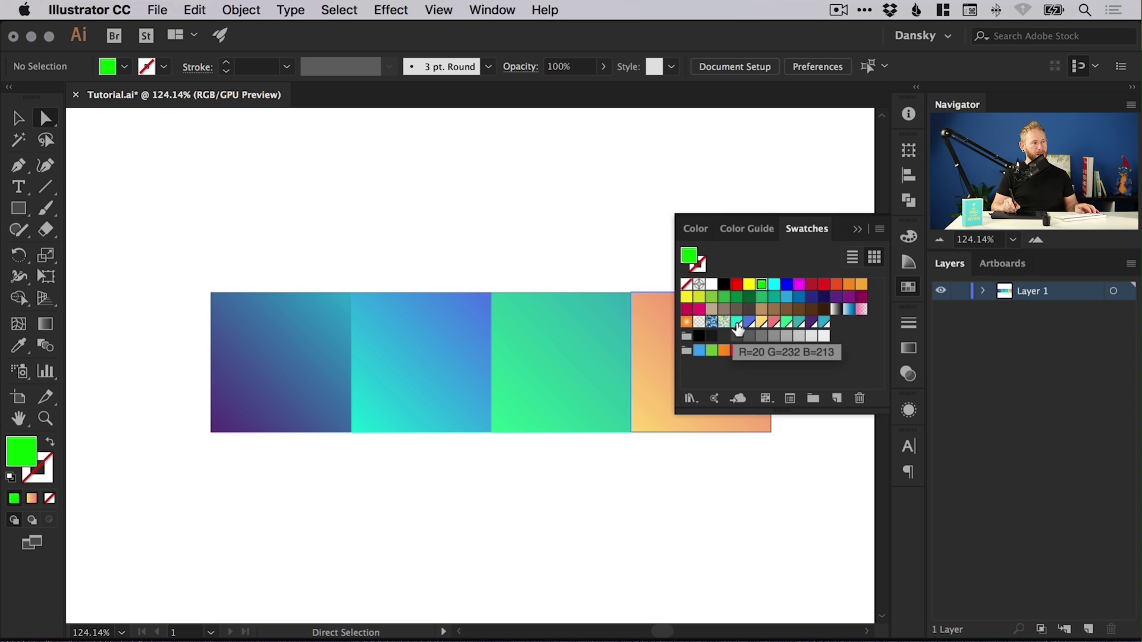
double_click(737, 324)
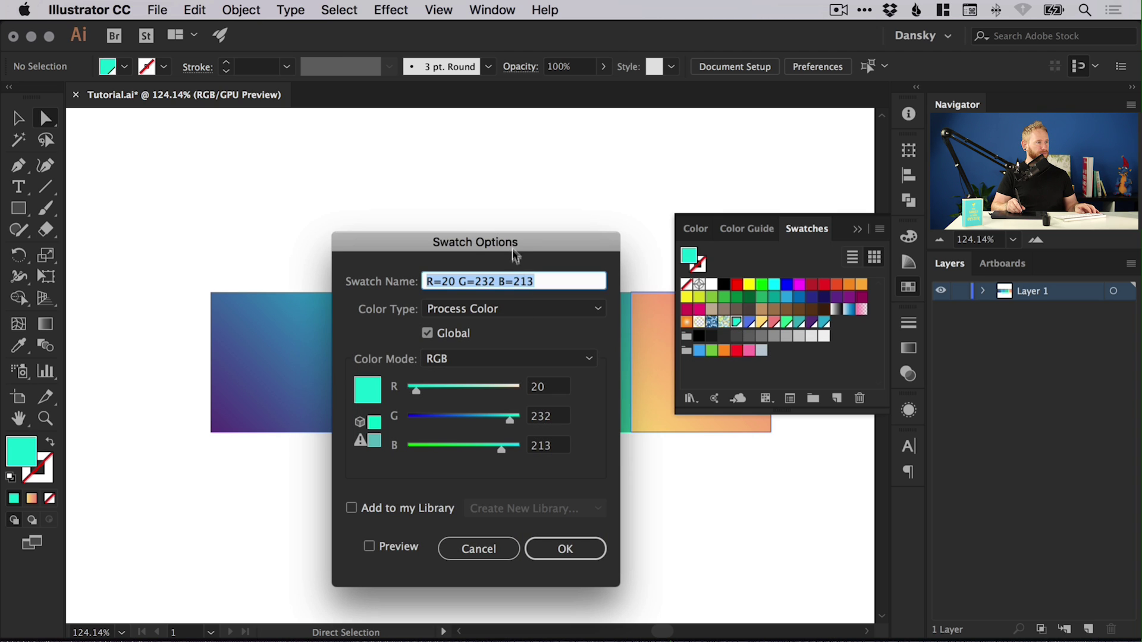
drag(515, 255, 641, 229)
click(495, 520)
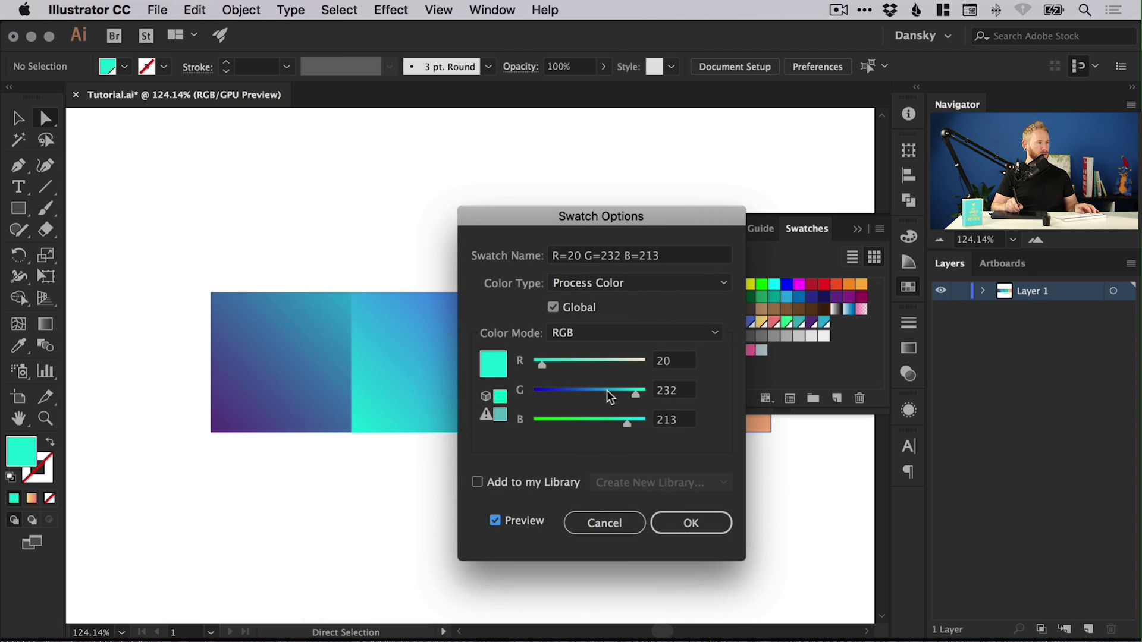
drag(608, 393, 542, 395)
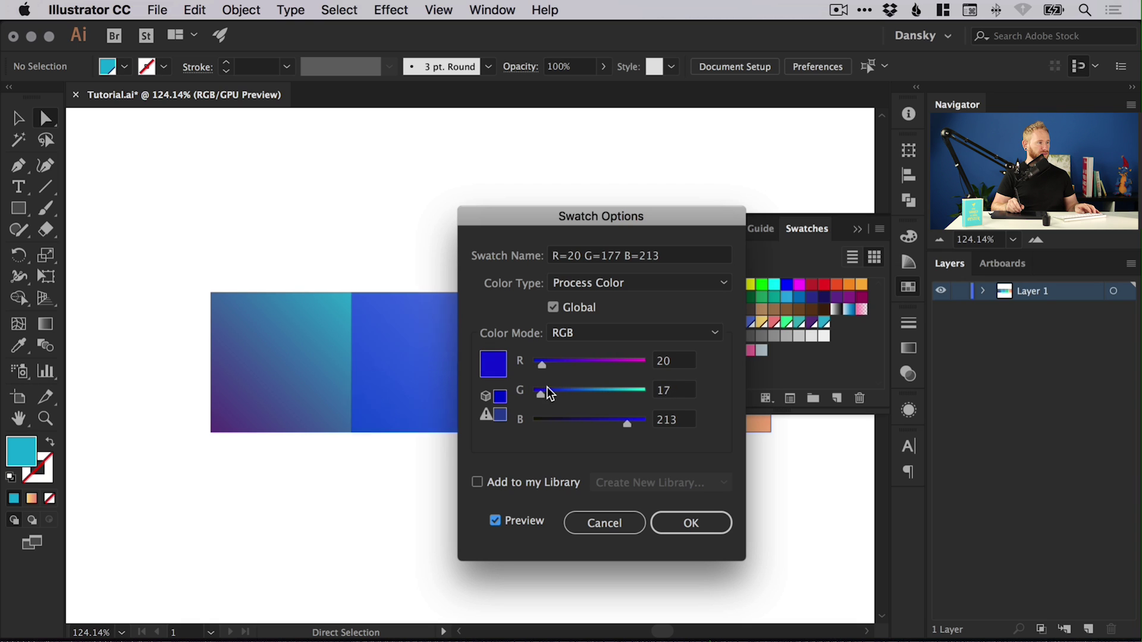
click(619, 362)
mouse_move(626, 365)
mouse_down()
mouse_move(576, 365)
mouse_move(608, 364)
mouse_up()
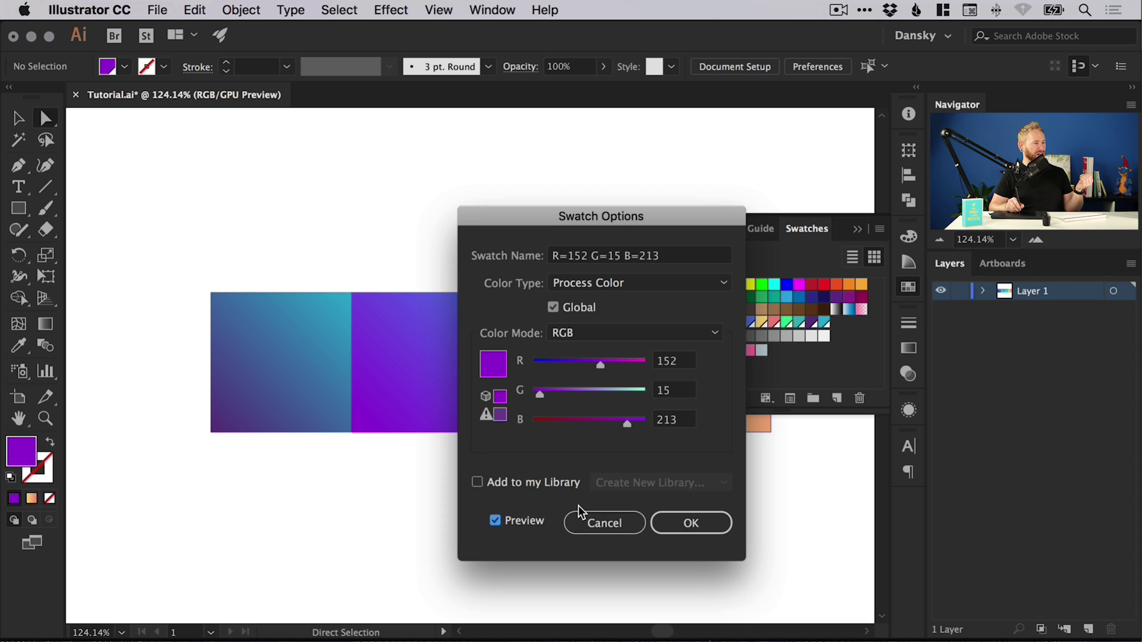
click(601, 522)
key(v)
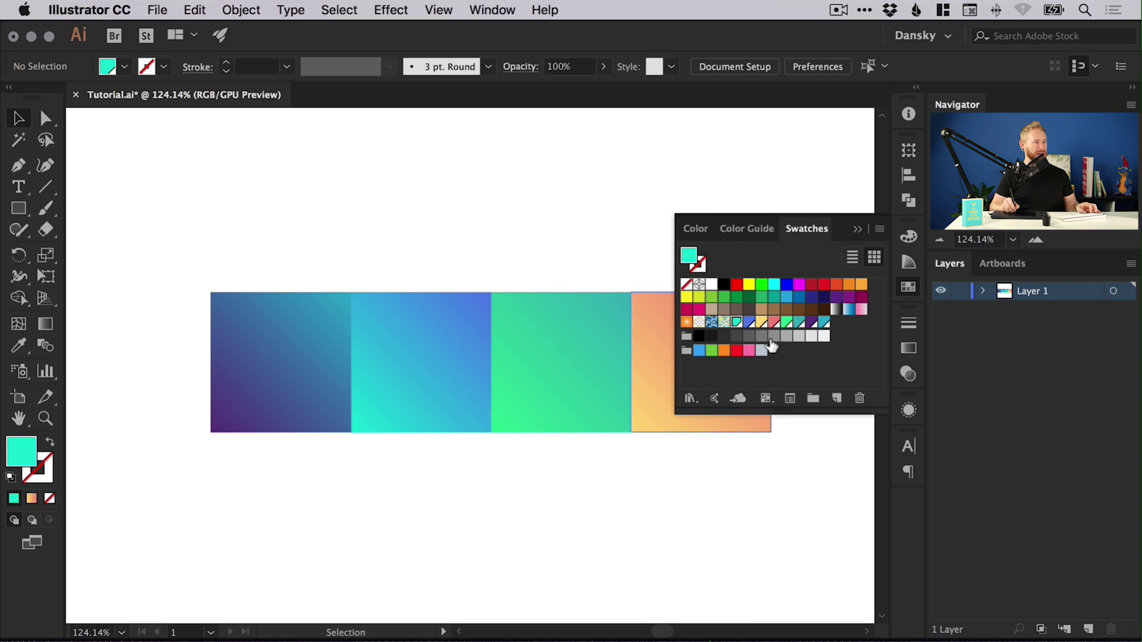
click(908, 348)
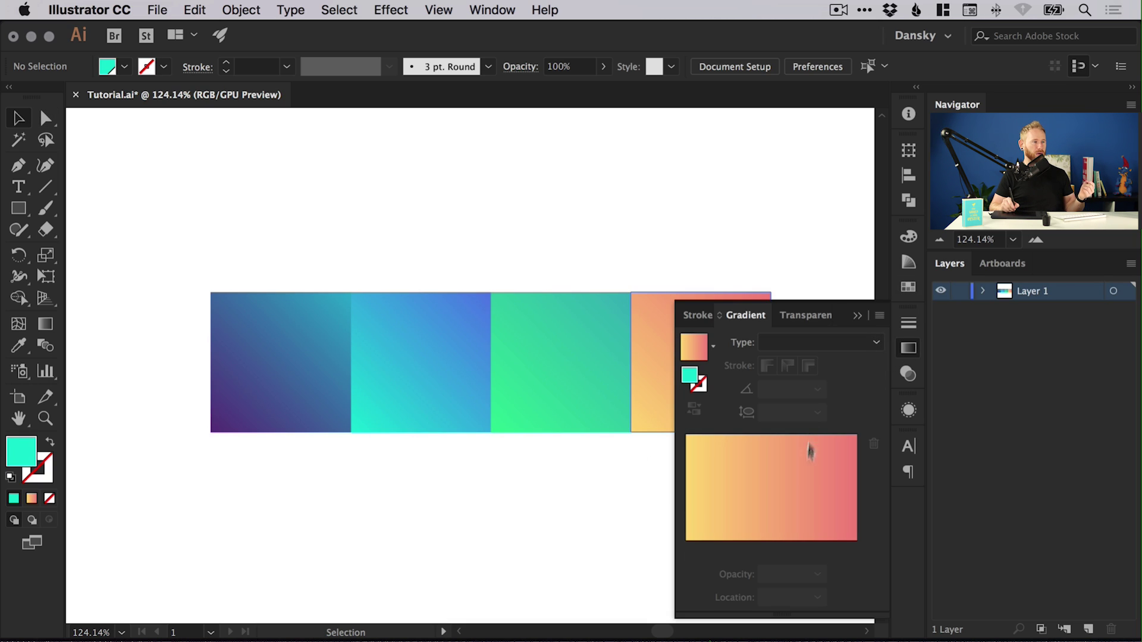
click(907, 354)
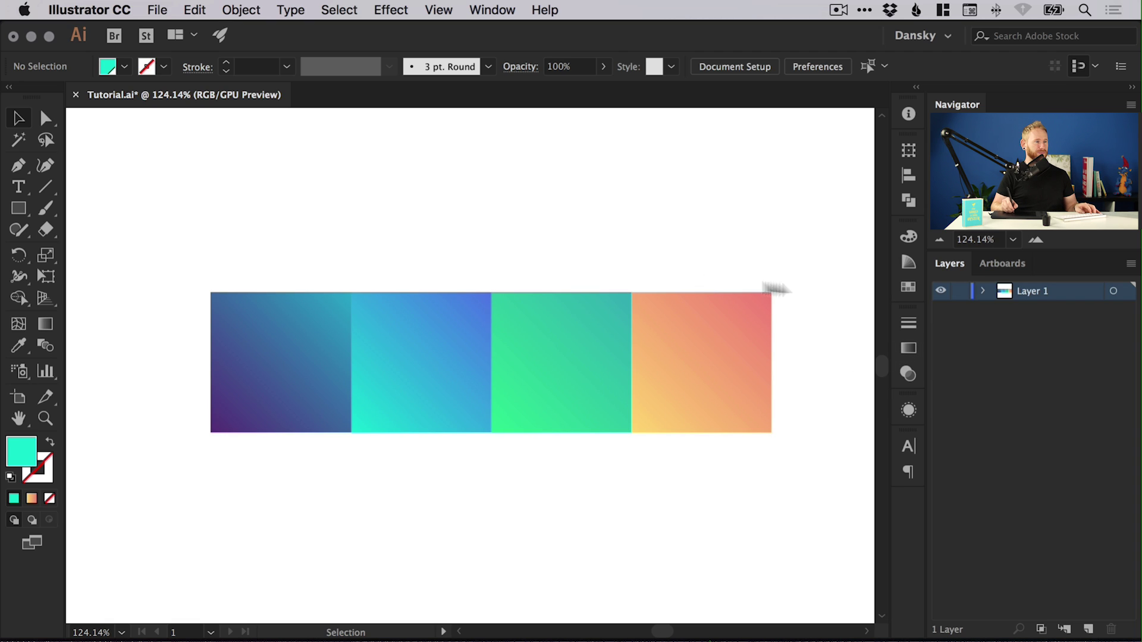
click(909, 289)
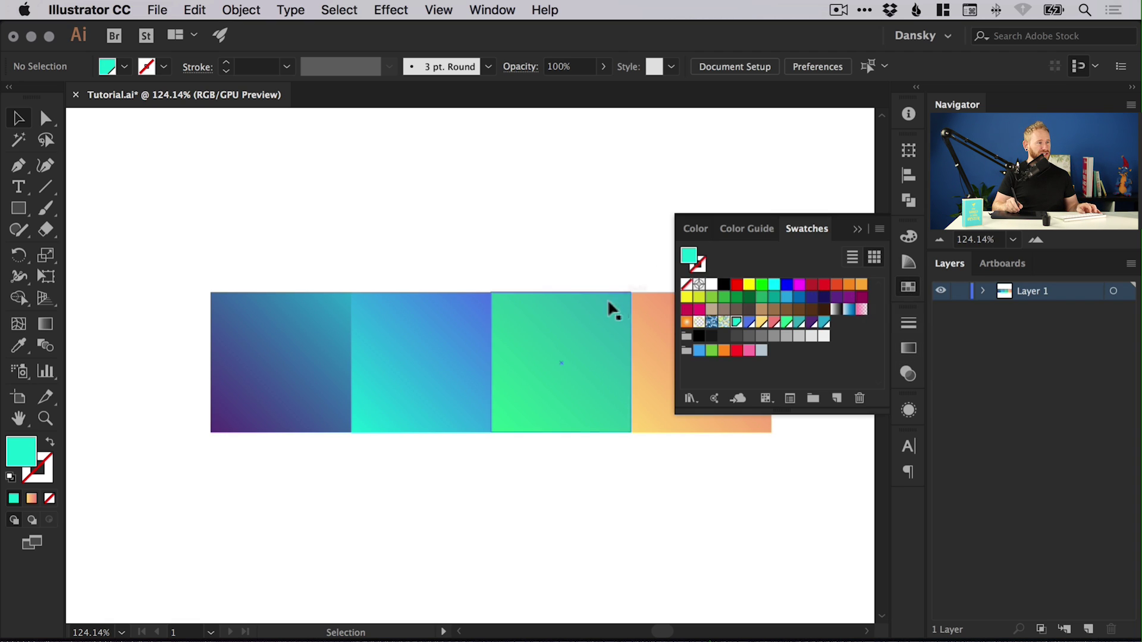
click(761, 286)
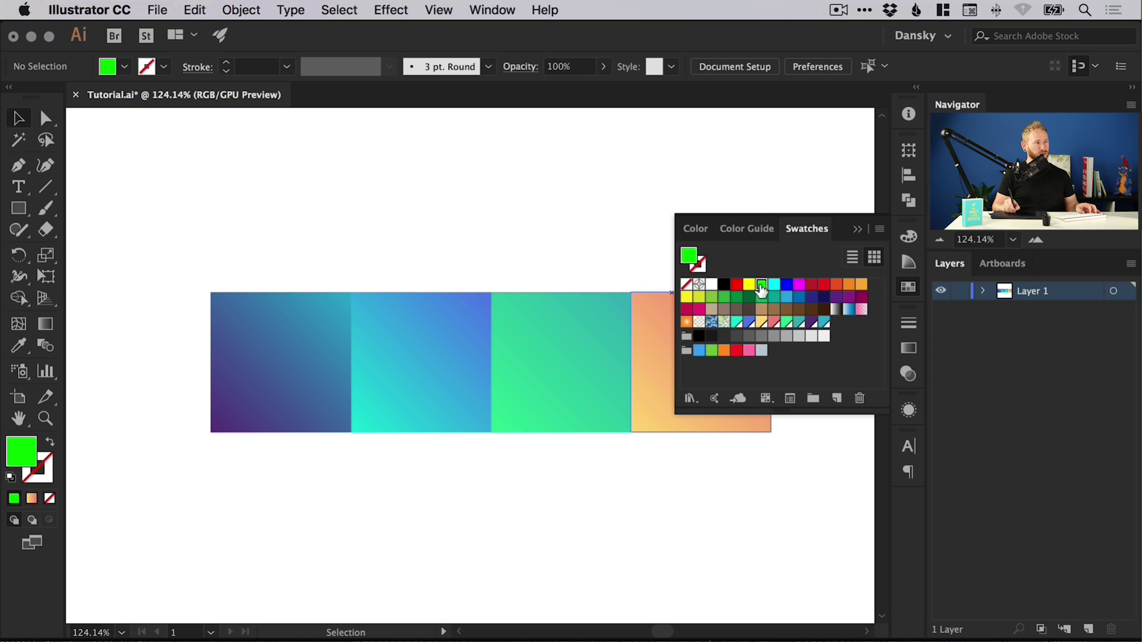
double_click(761, 286)
click(577, 314)
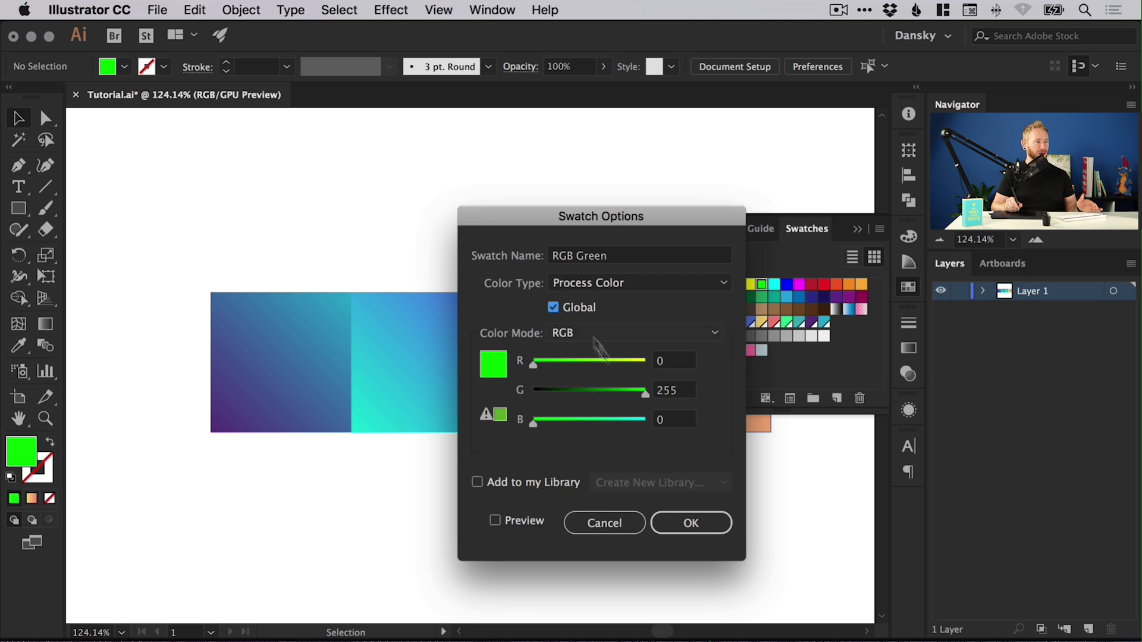
click(605, 521)
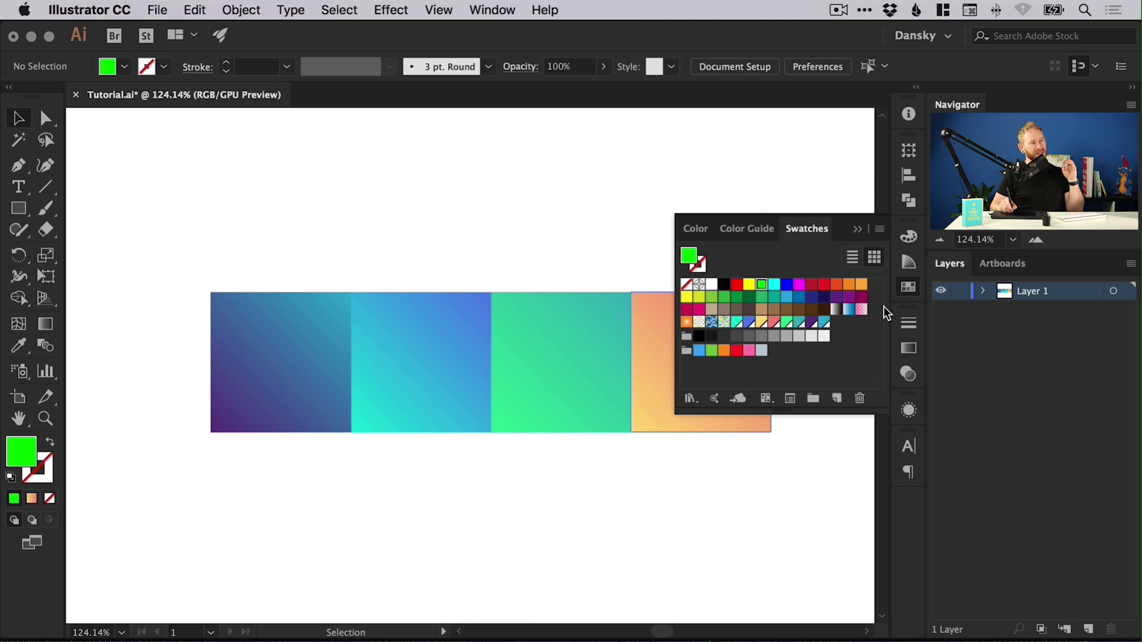